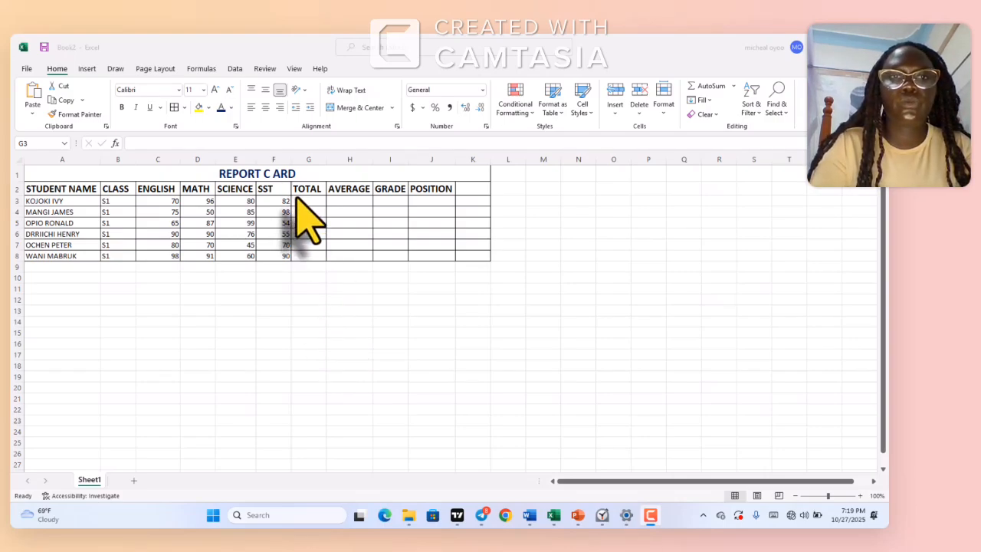
Calculate the first student's total in G3 with =SUM(C3:F3) and fill the formula down to G8
click(301, 192)
click(297, 202)
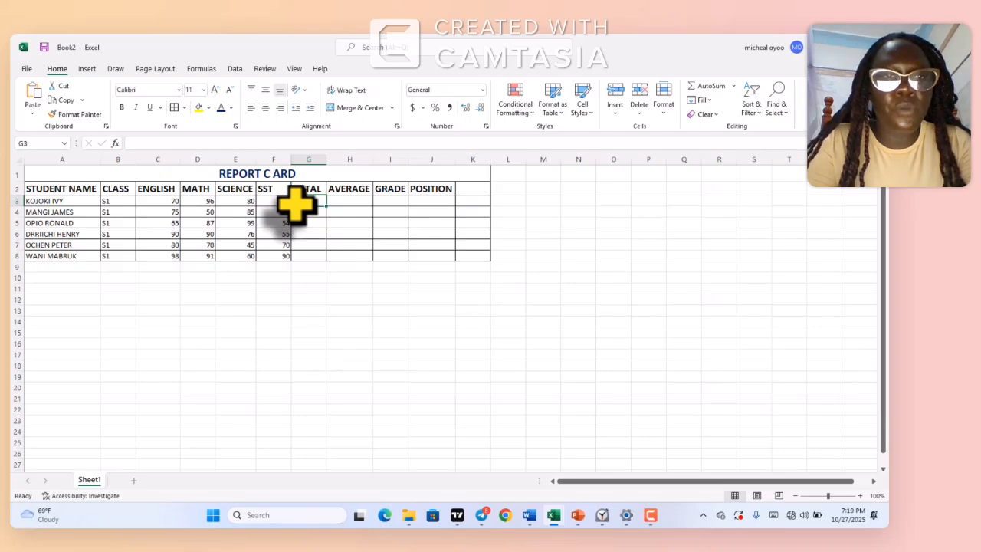
text(=SUM)
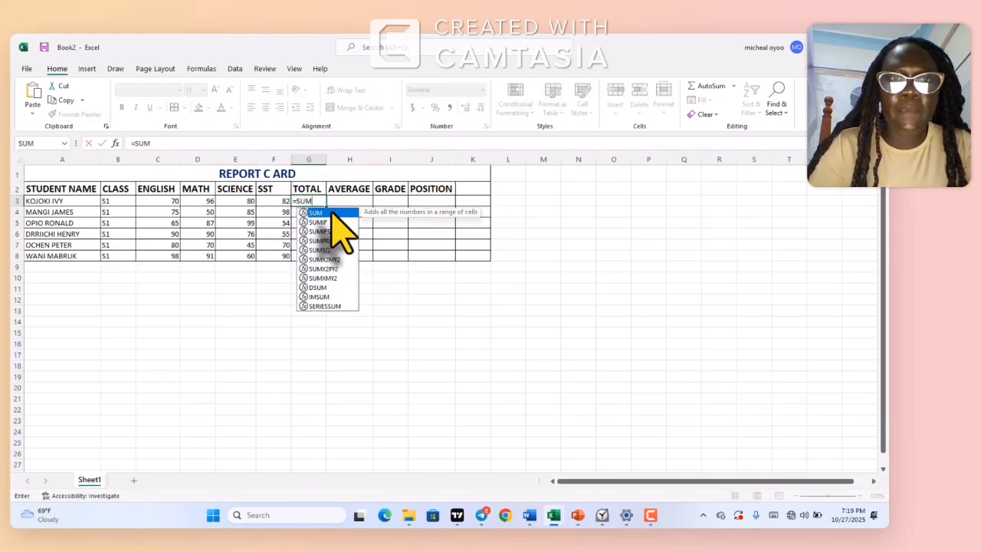
double_click(335, 213)
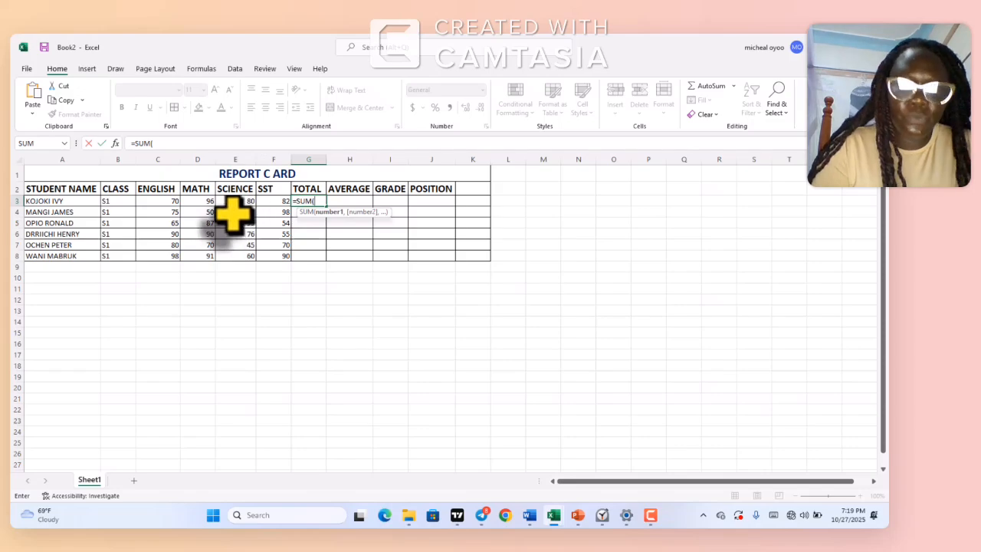
drag(170, 201, 267, 197)
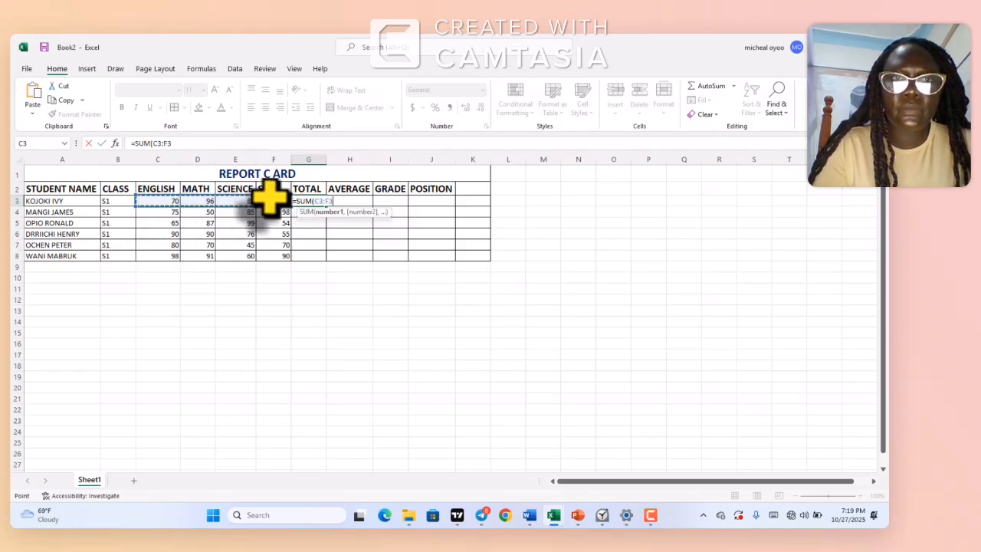
key(Return)
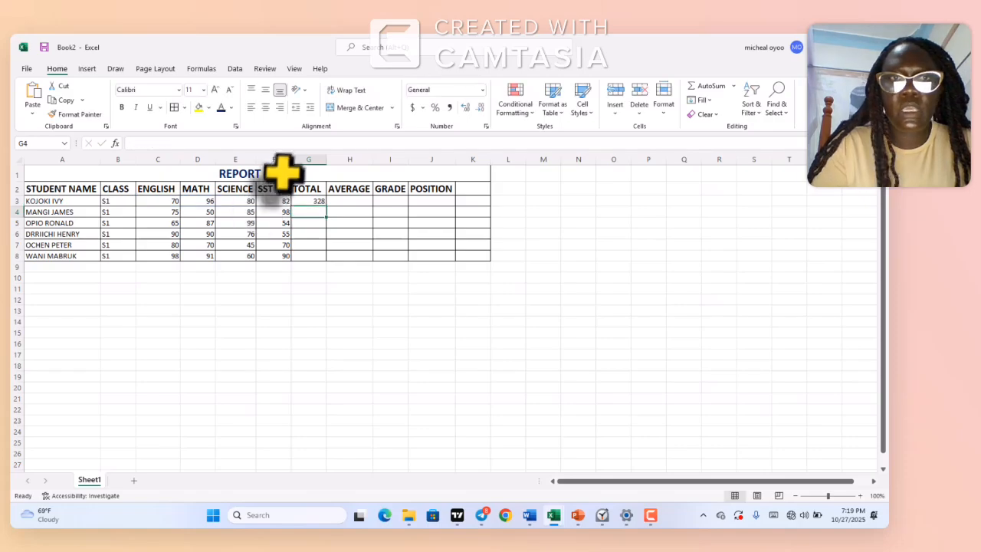
click(310, 203)
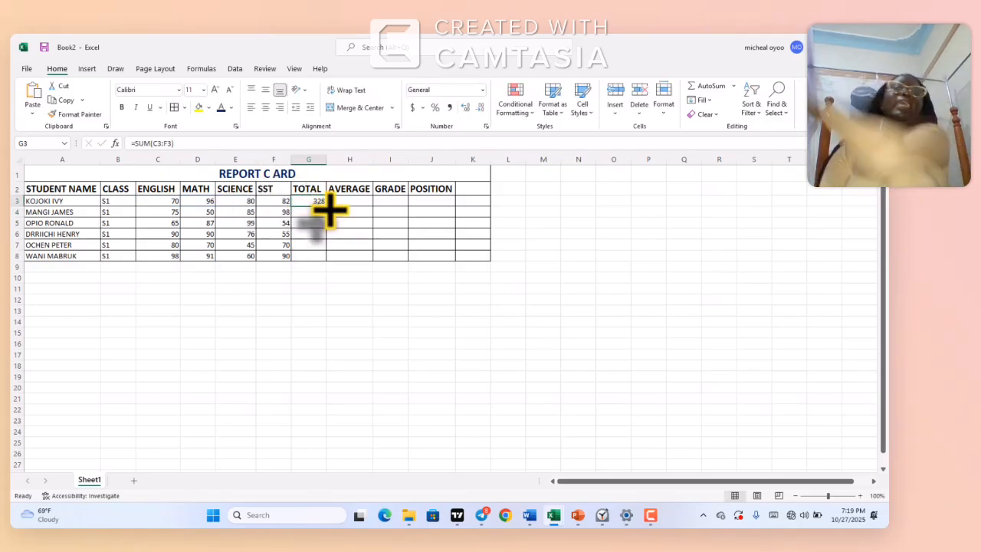
double_click(326, 205)
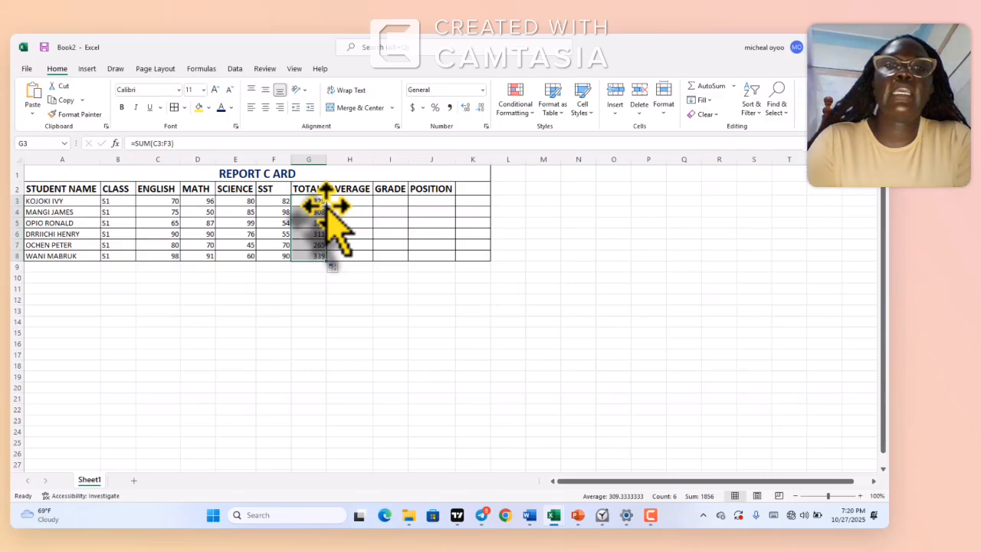
Calculate the first student's average in H3 with =AVERAGE(C3:F3) and fill the formula down to H8
click(343, 201)
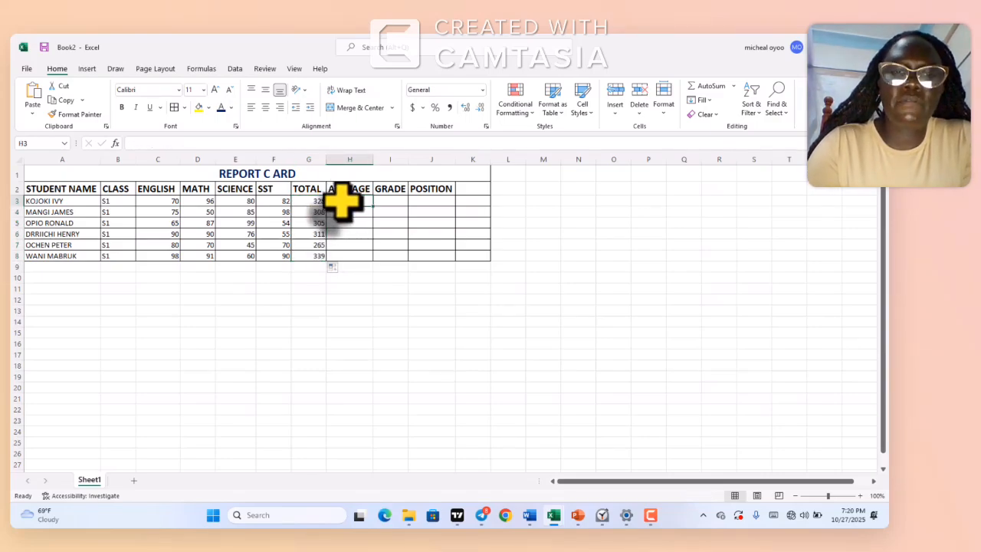
text(=)
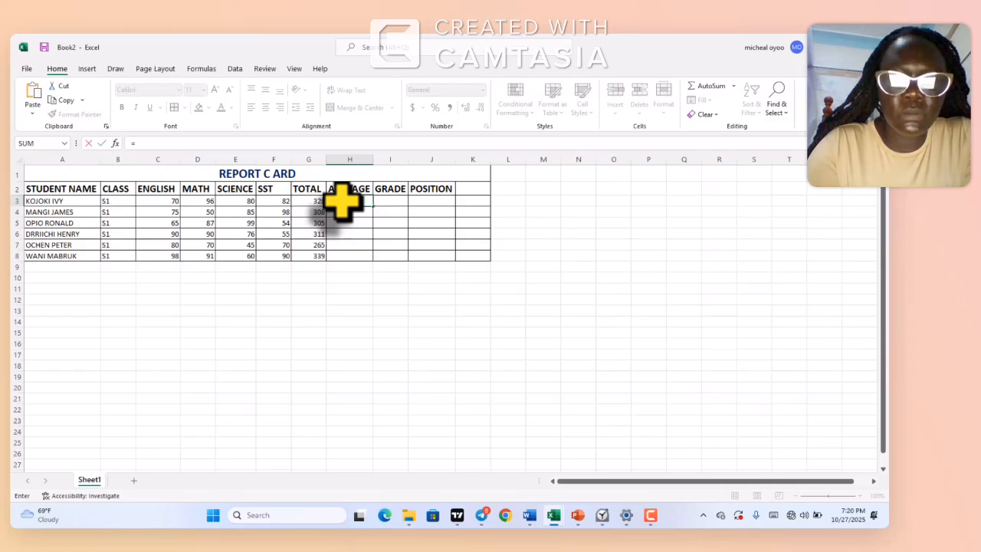
text(AVER)
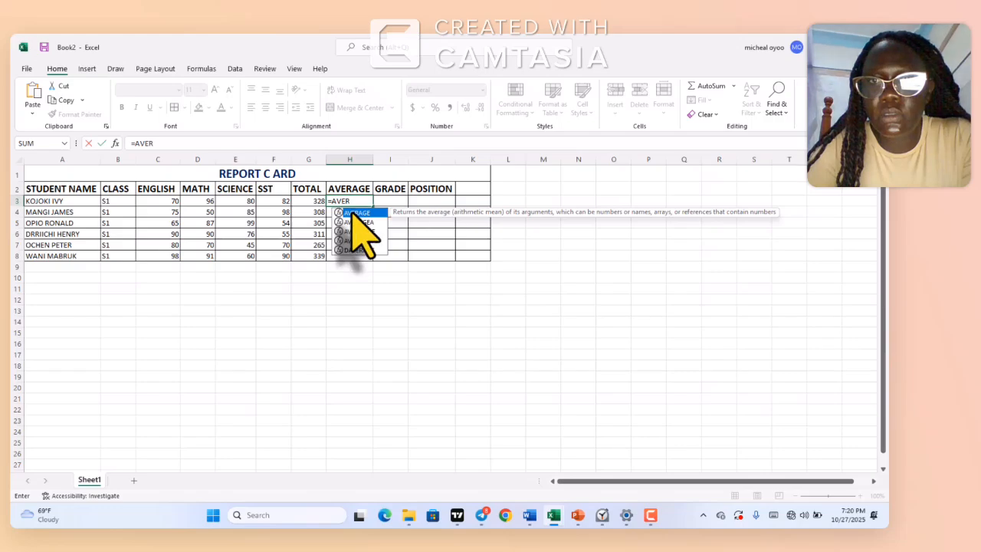
double_click(353, 213)
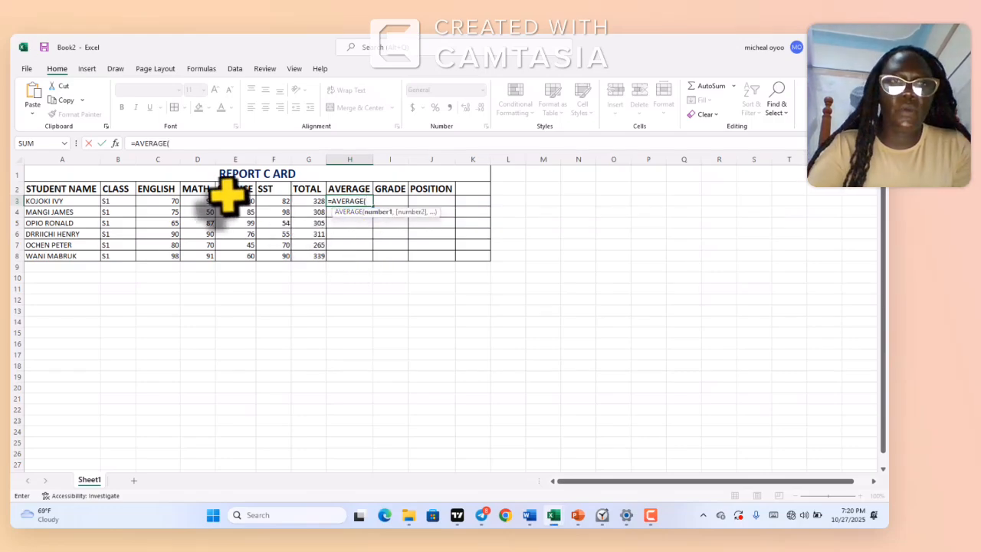
drag(167, 202, 279, 204)
text())
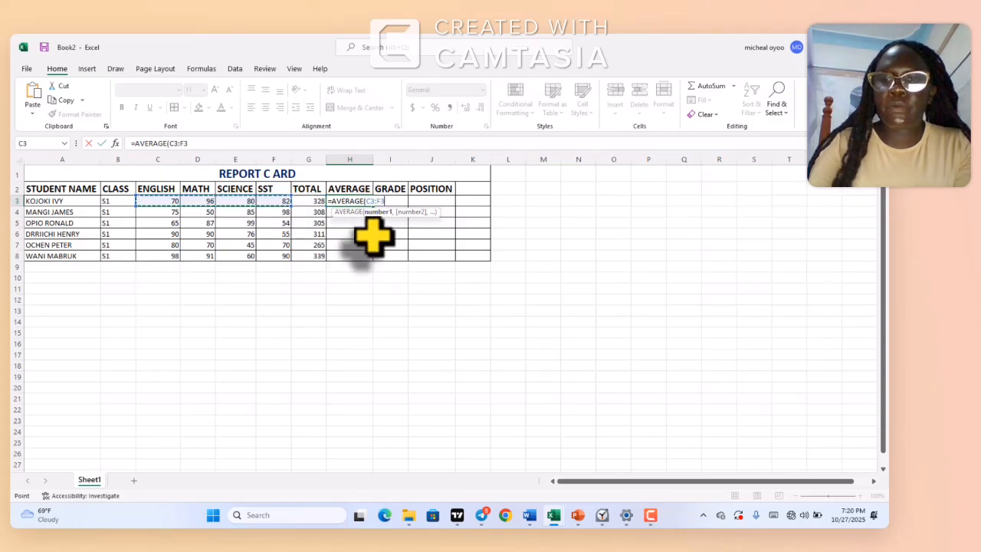
key(Return)
click(360, 201)
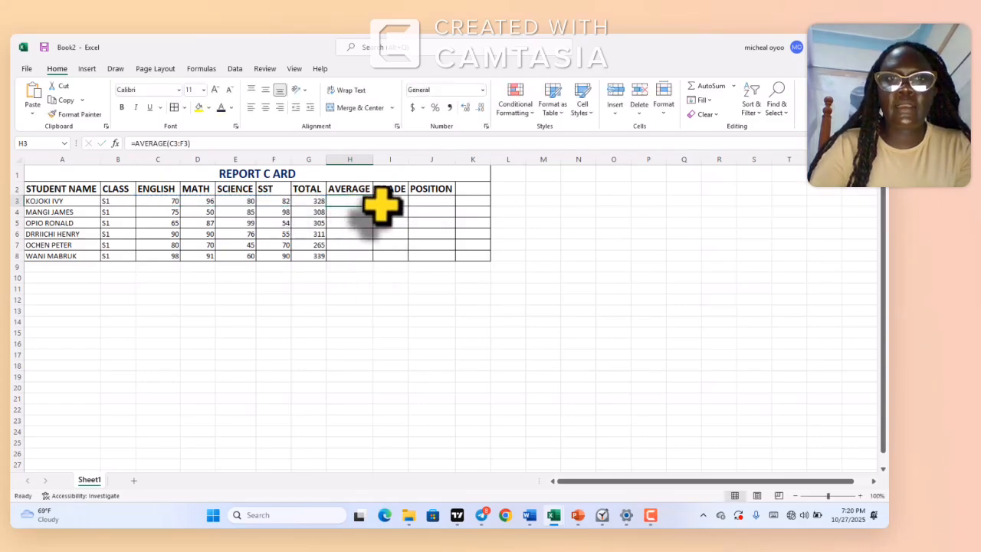
double_click(374, 206)
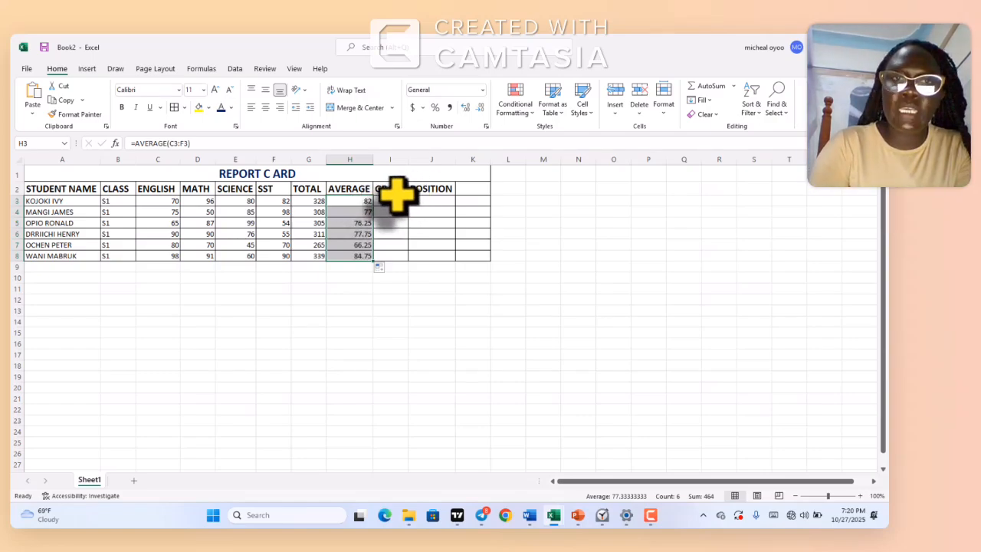
Start the grade formula in I3 with =IF(H3>=80, "A", and begin a nested IF for the false case
click(396, 198)
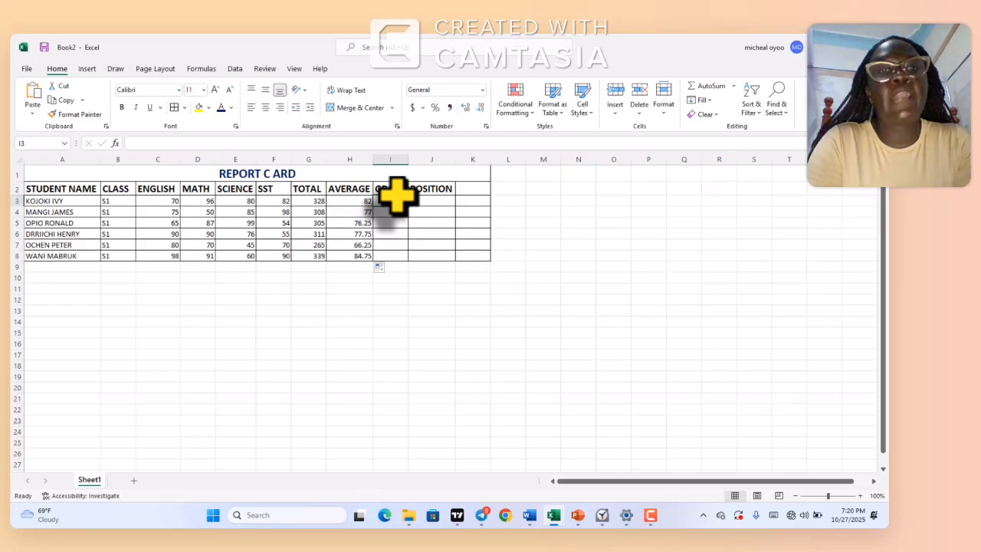
text(=)
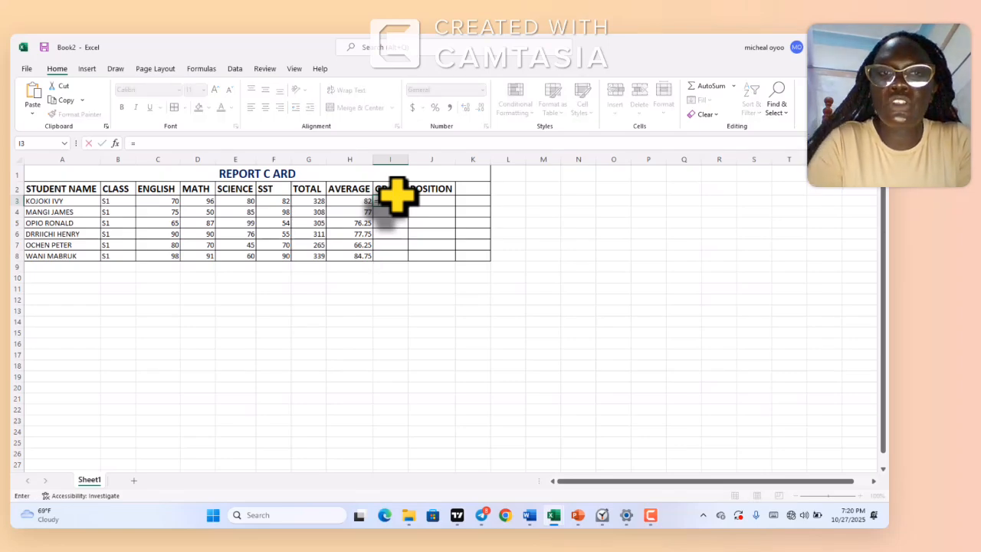
text(IF)
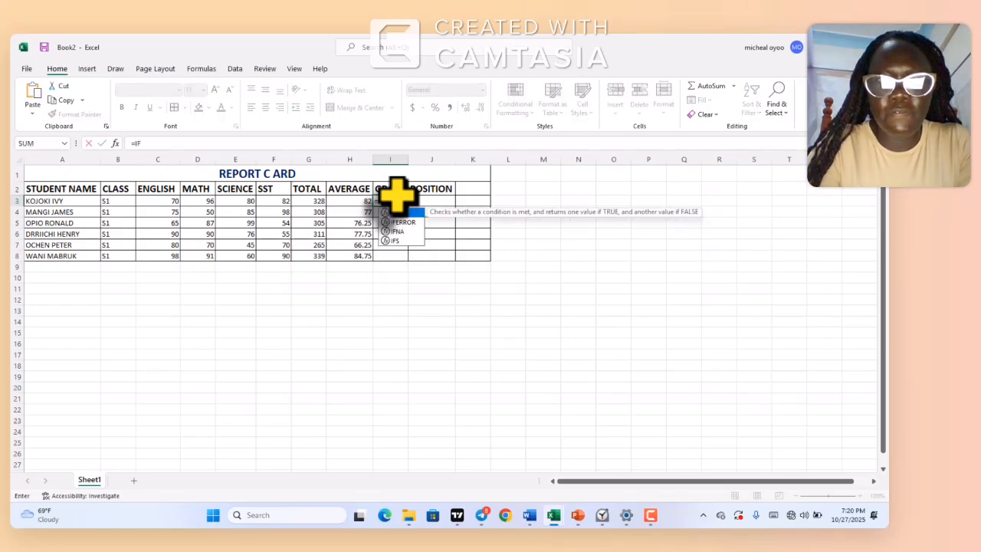
click(401, 221)
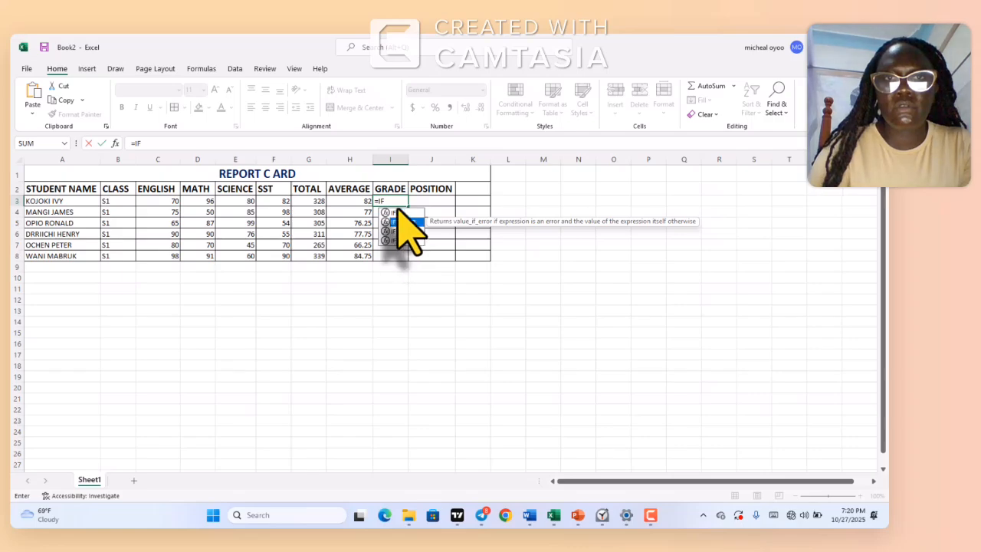
text(()
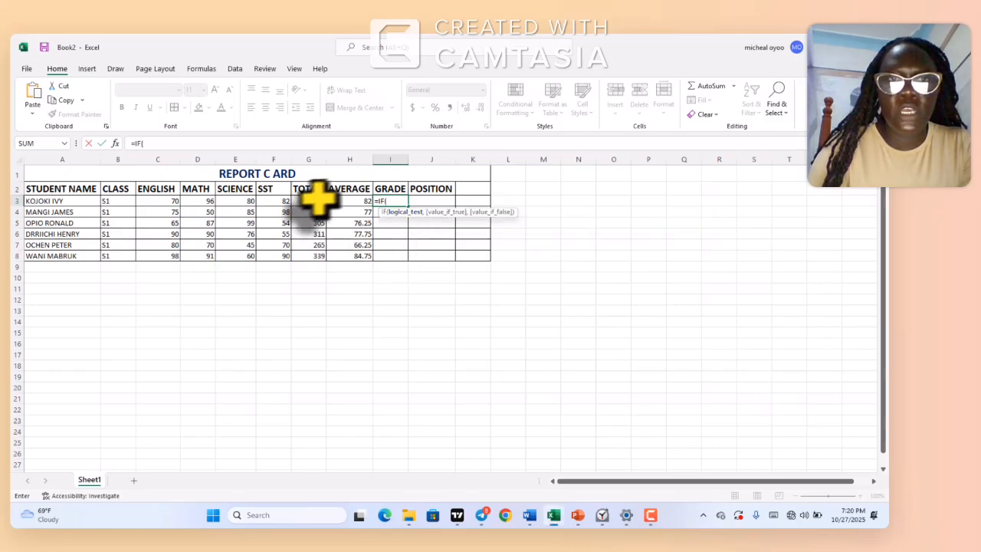
click(350, 201)
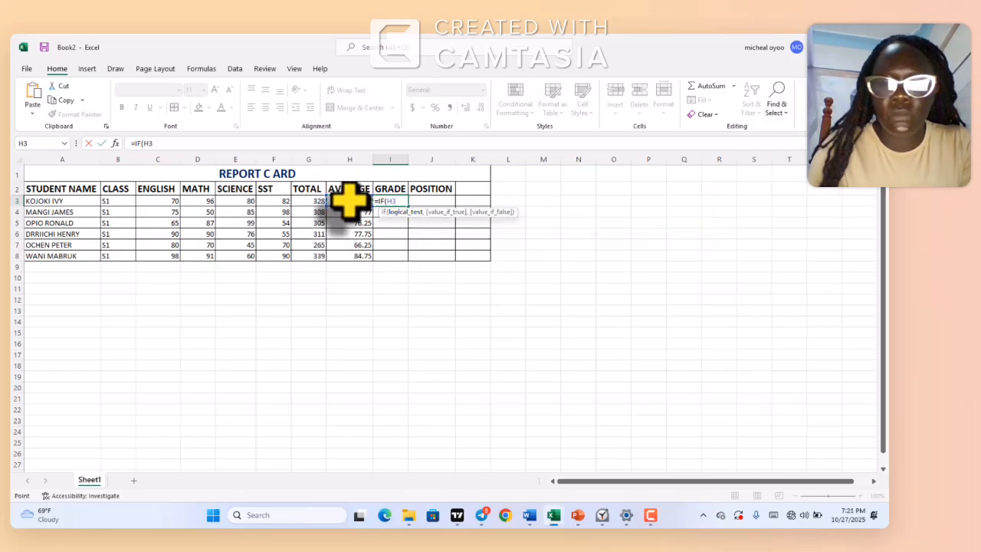
text(>=)
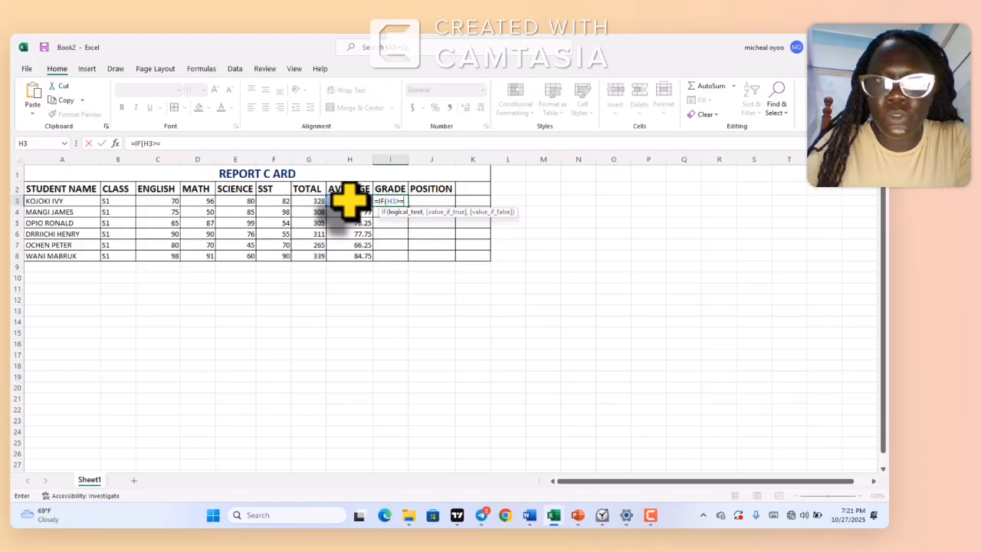
text(80)
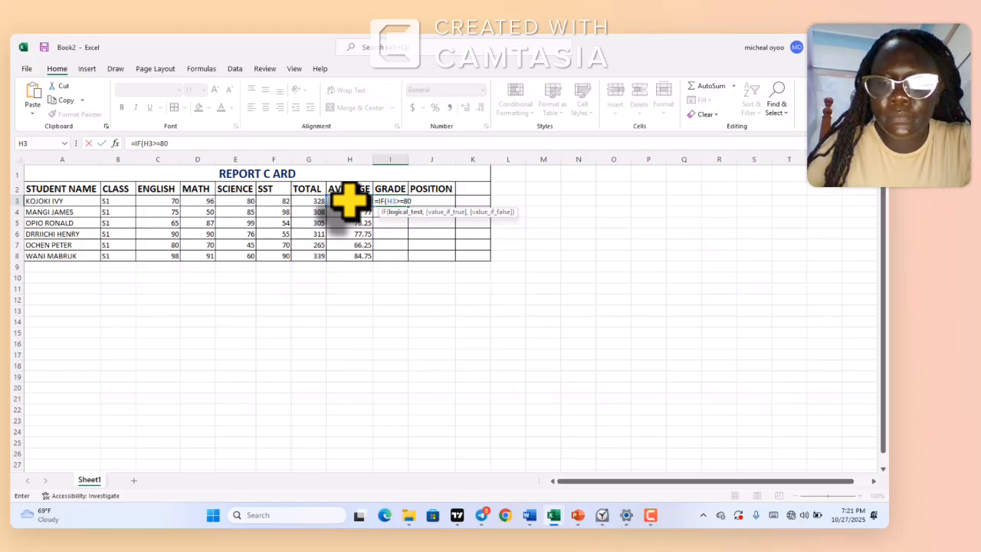
text(,)
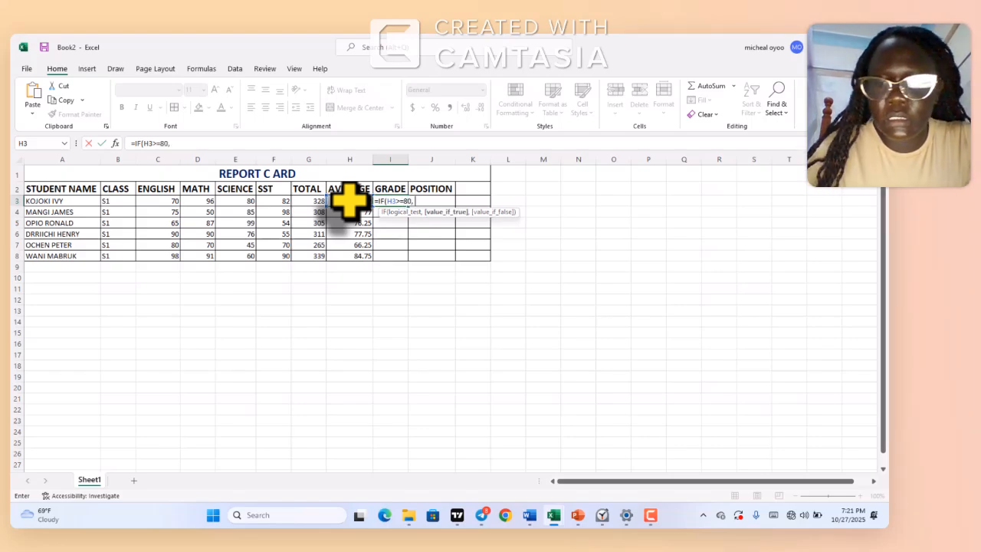
text( ")
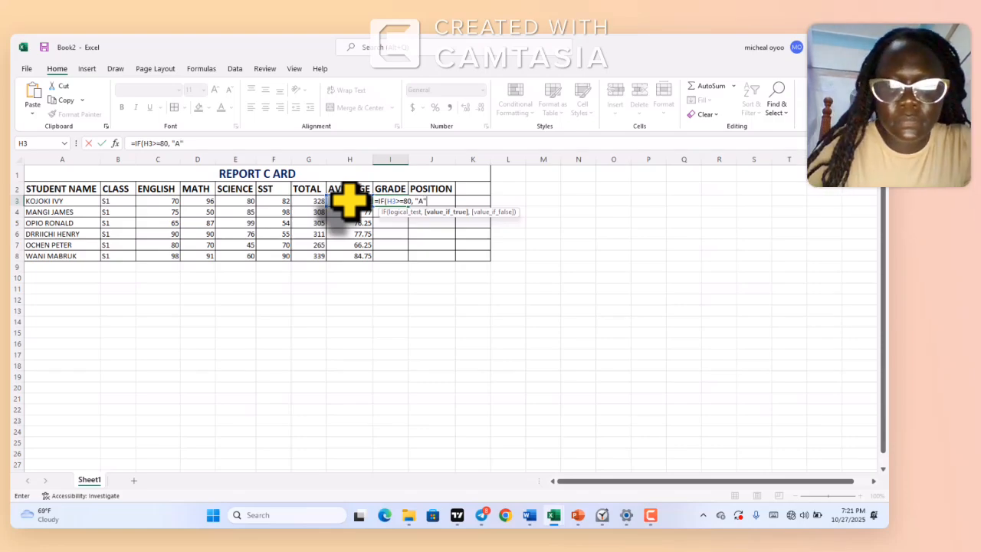
text(A", IF)
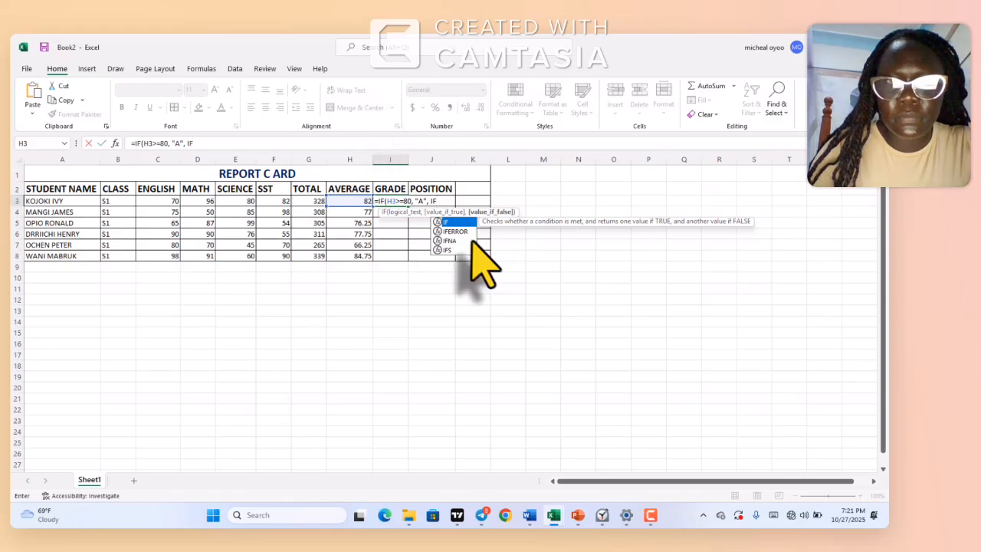
Add the nested condition IF(H3>=70, "B", to the grade formula in I3
double_click(462, 220)
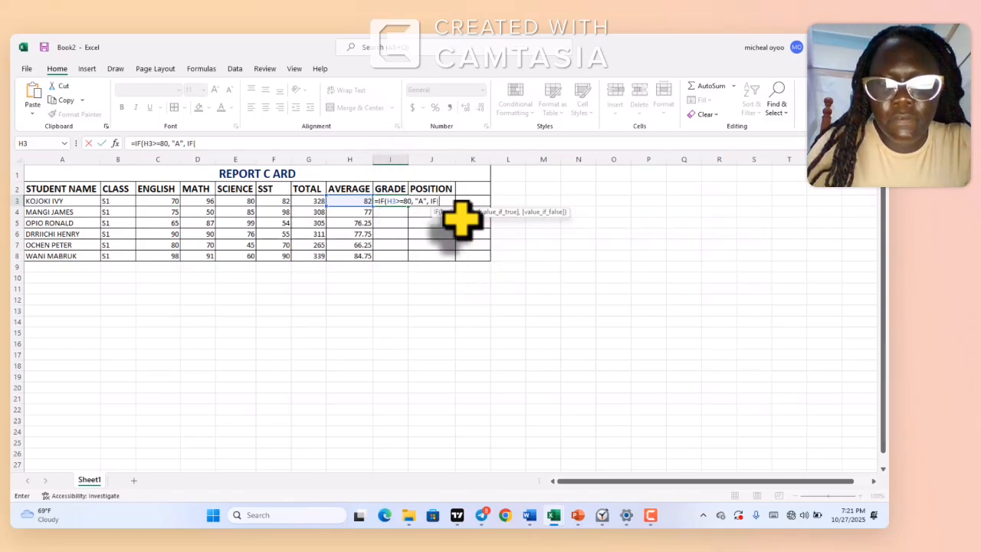
click(358, 201)
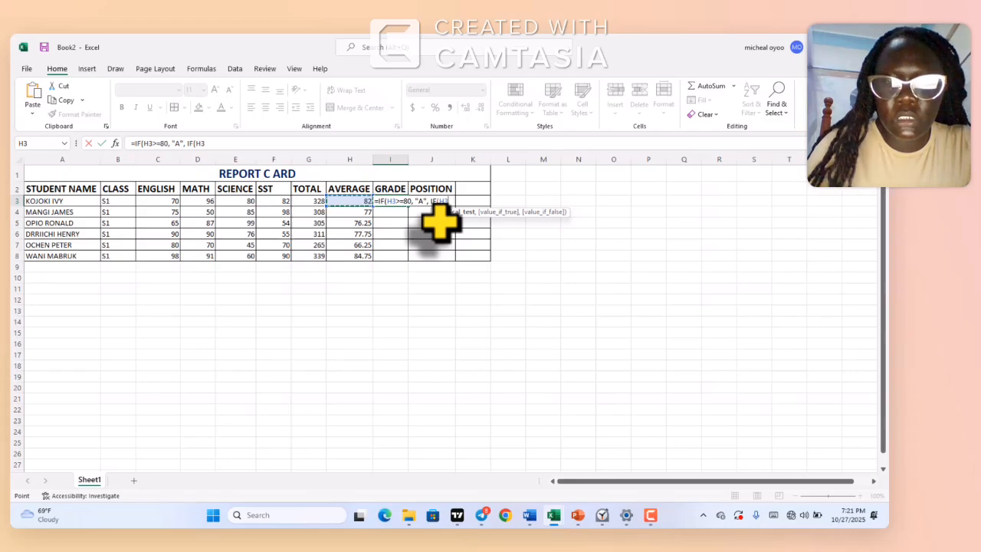
text(>)
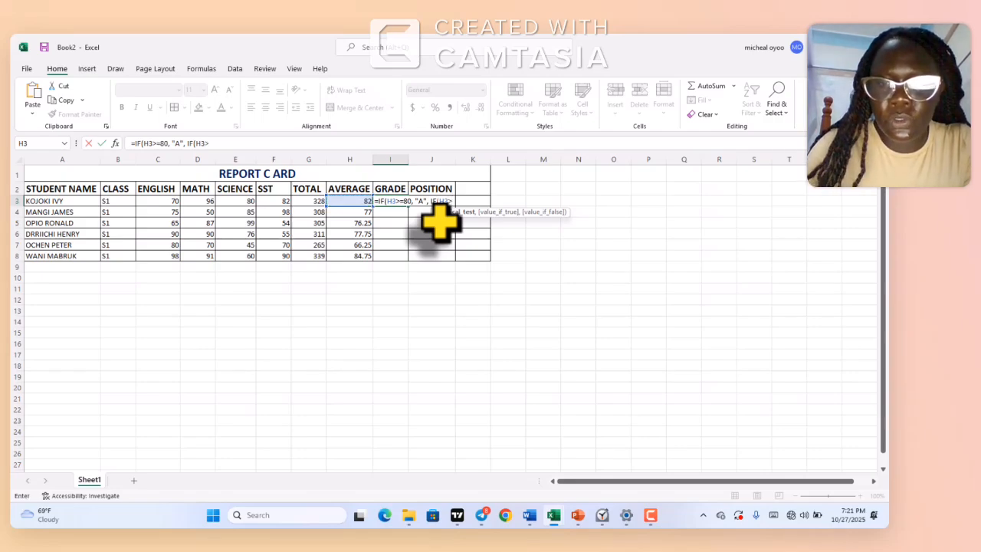
text(=)
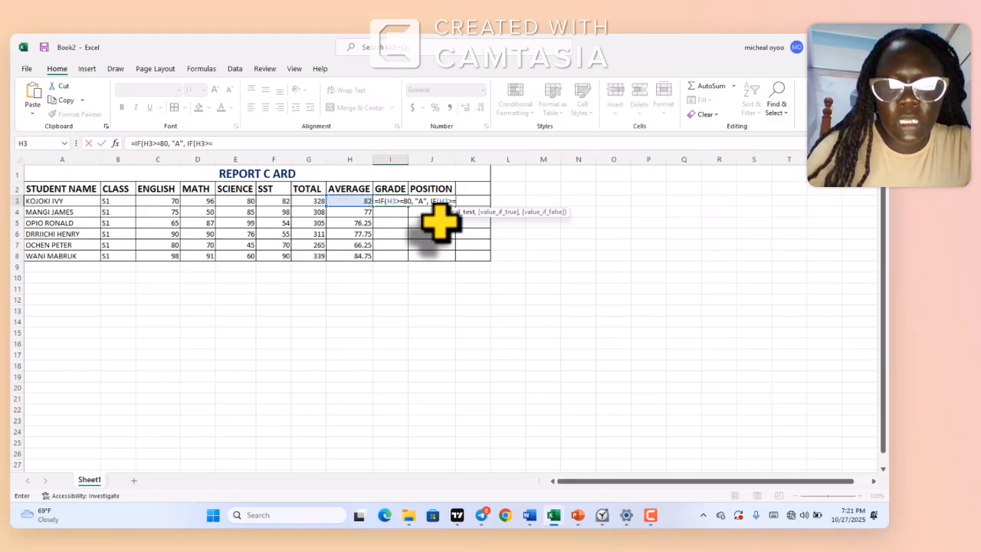
text(70,)
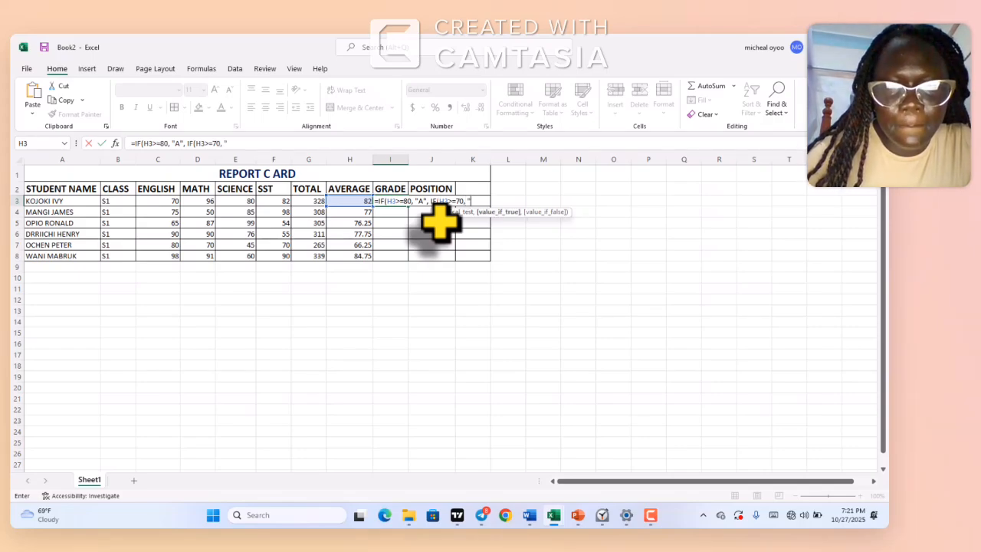
text( ")
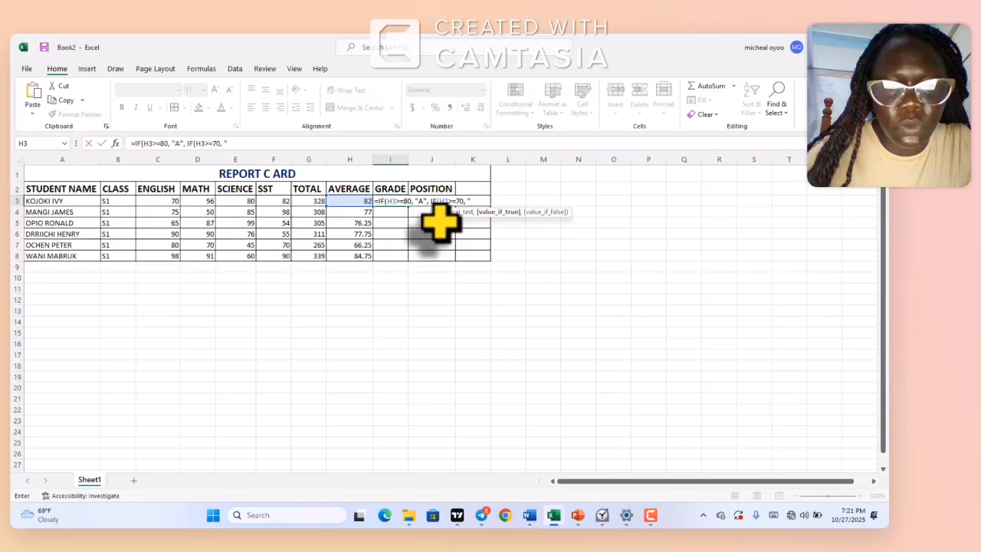
text(B)
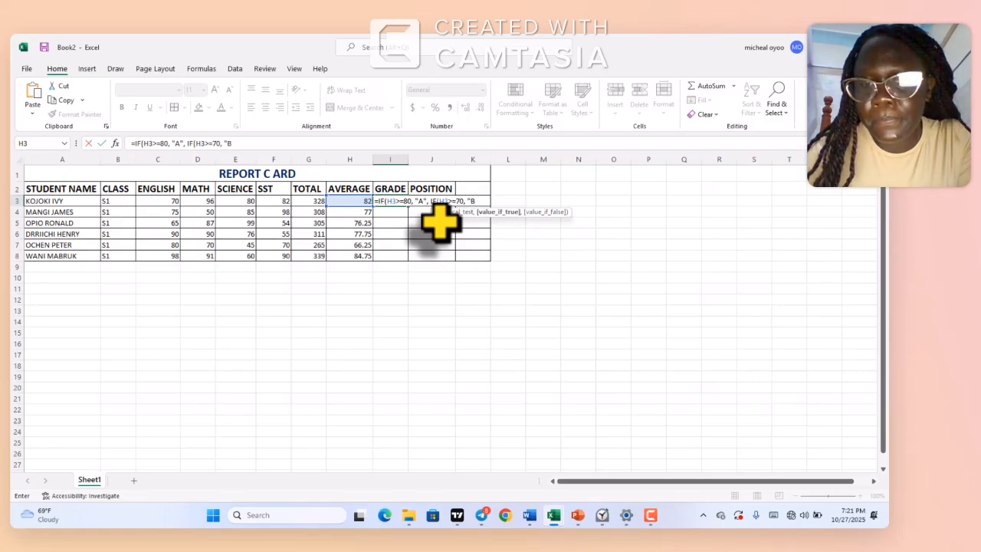
text(")
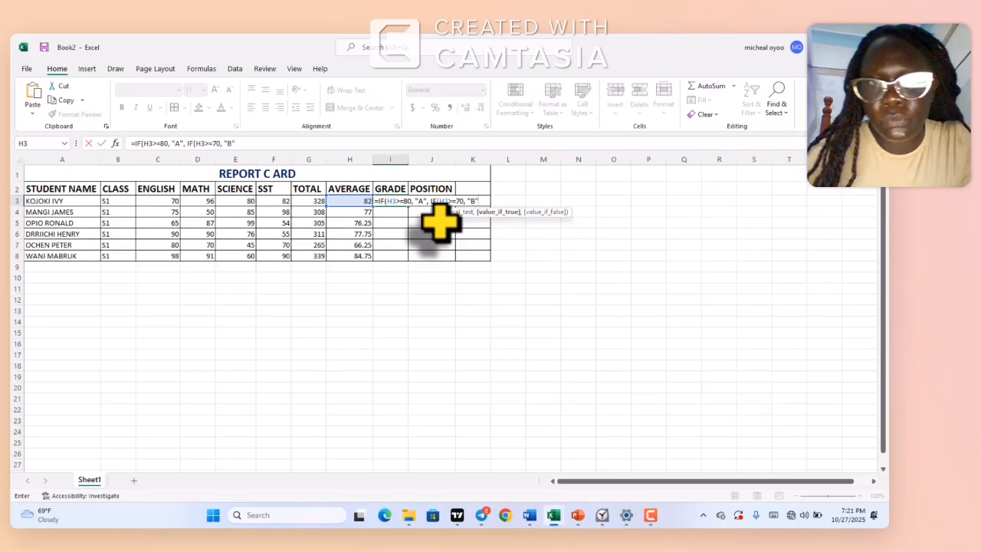
text(,)
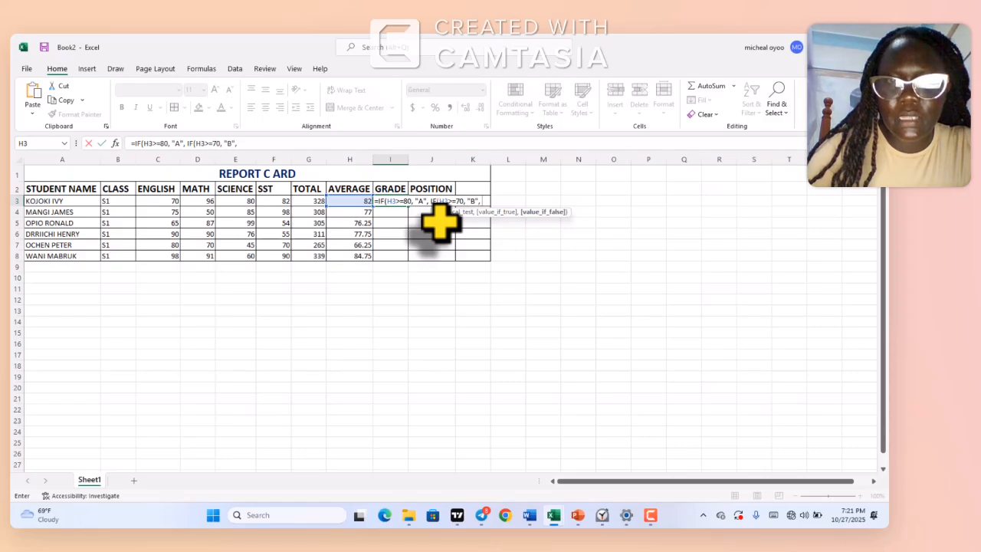
text( IF)
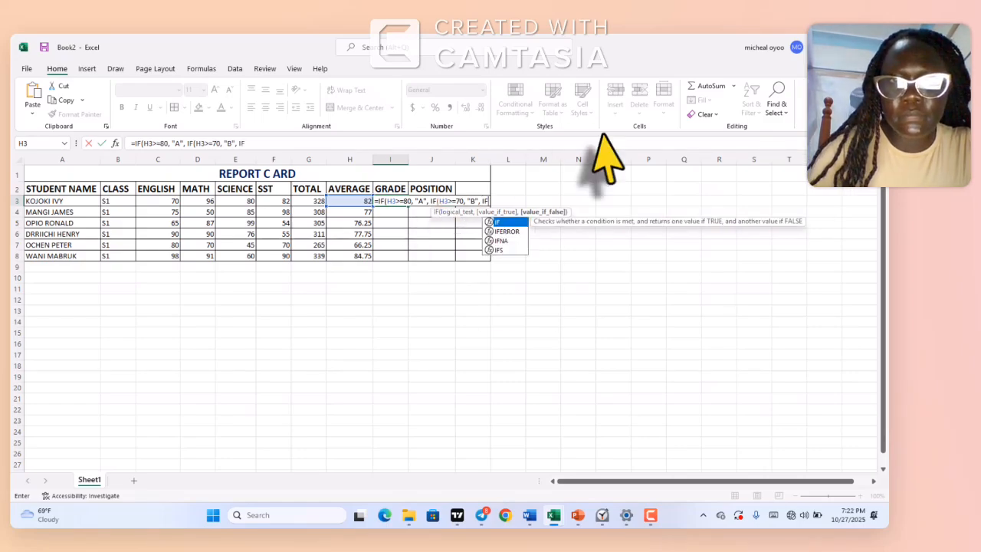
text(()
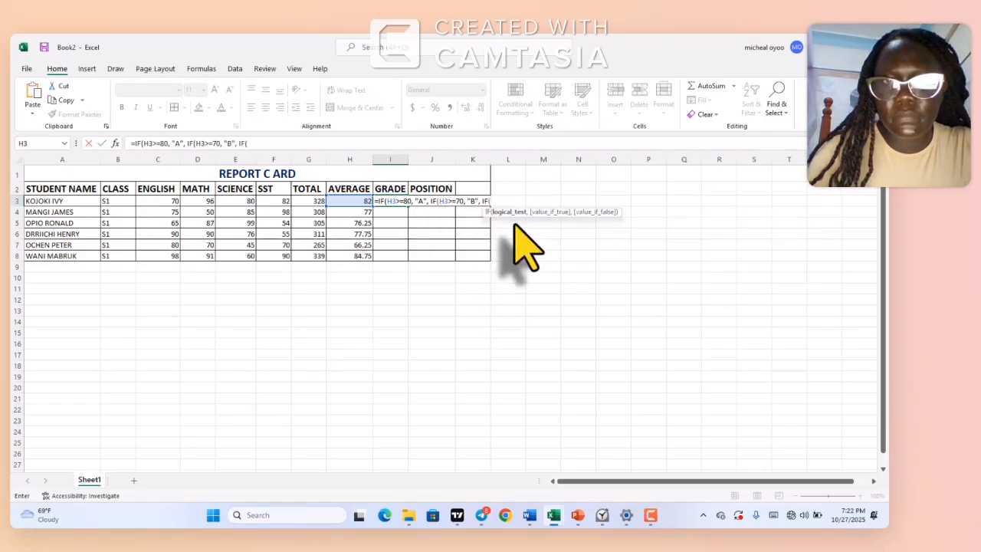
Extend the grade formula in I3 with a third nested condition, IF(H3>=60, "C",
click(363, 201)
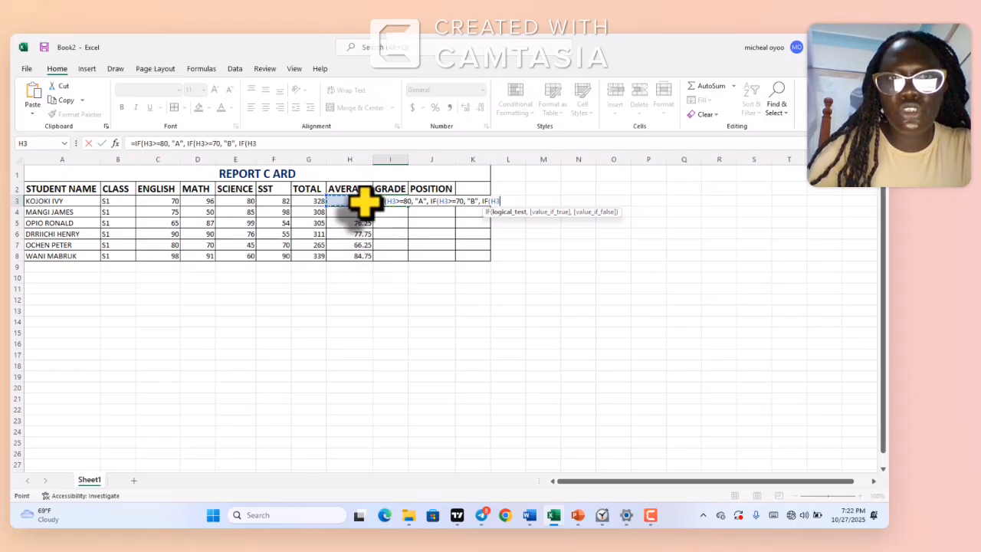
text(>)
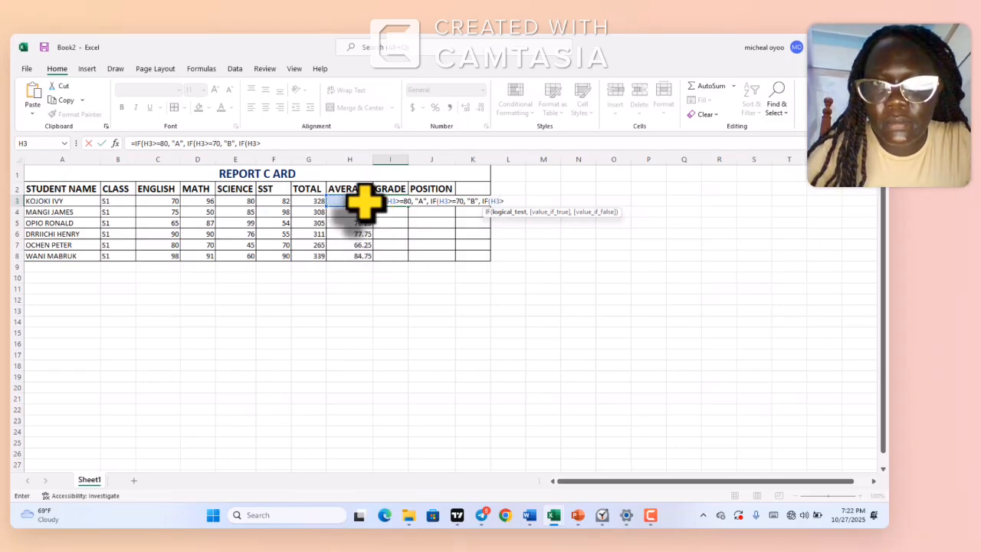
text(=)
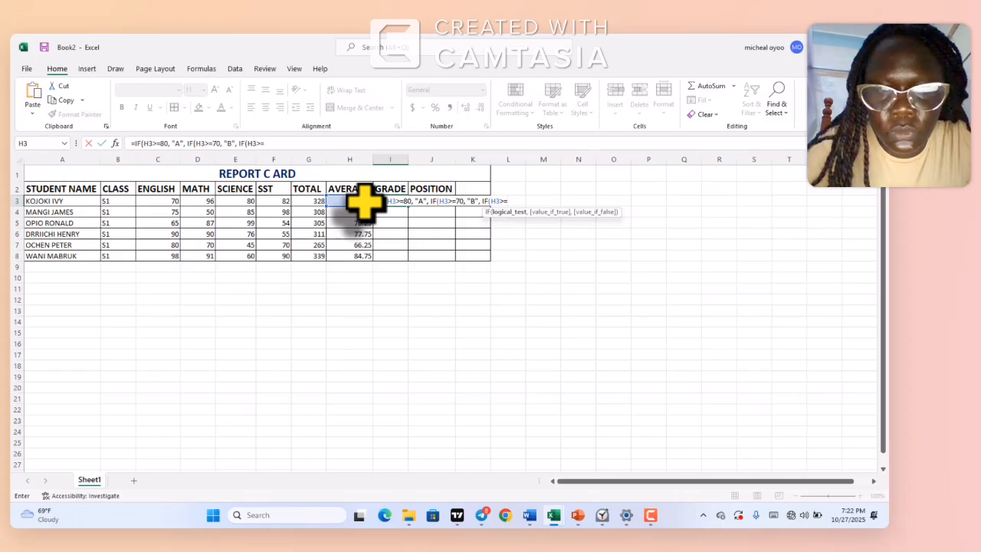
text(60,)
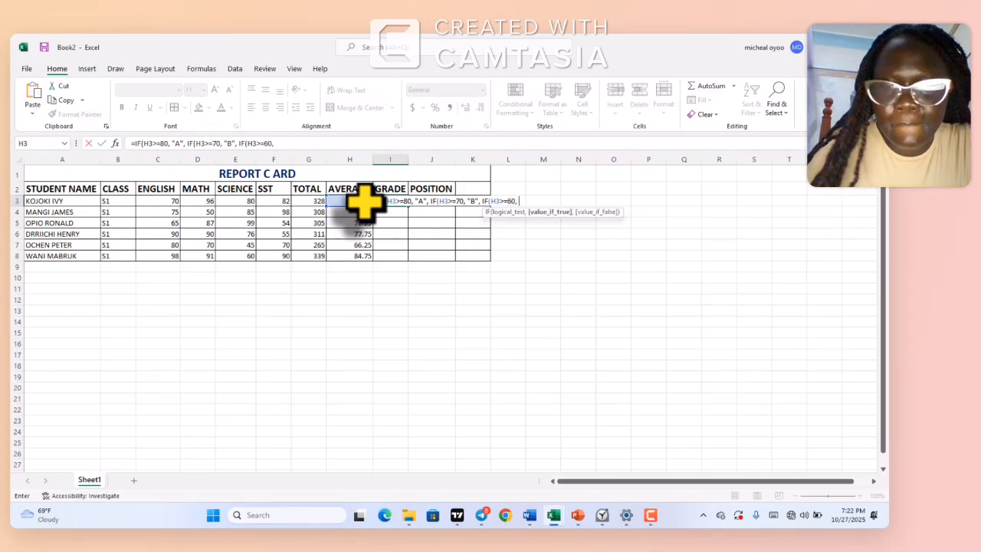
text( ")
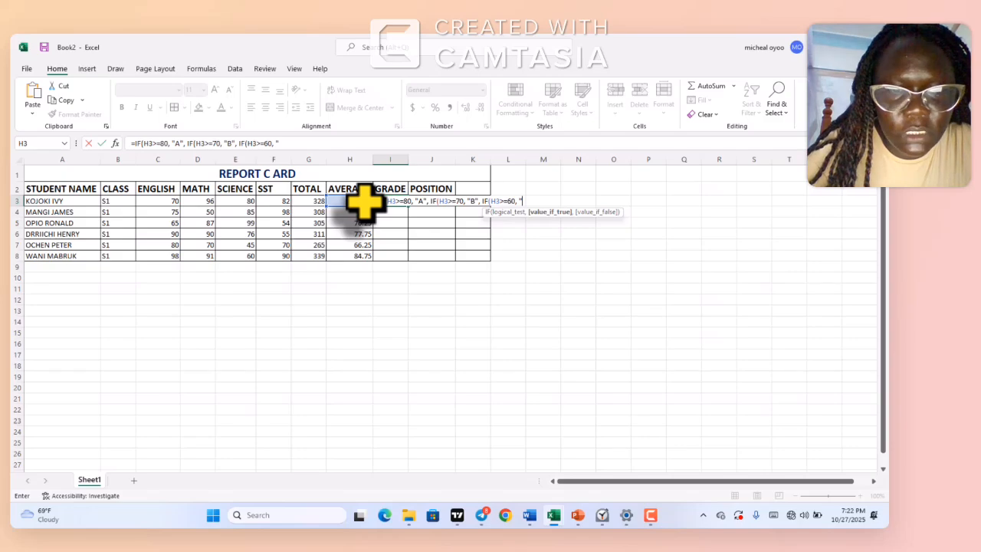
text(C")
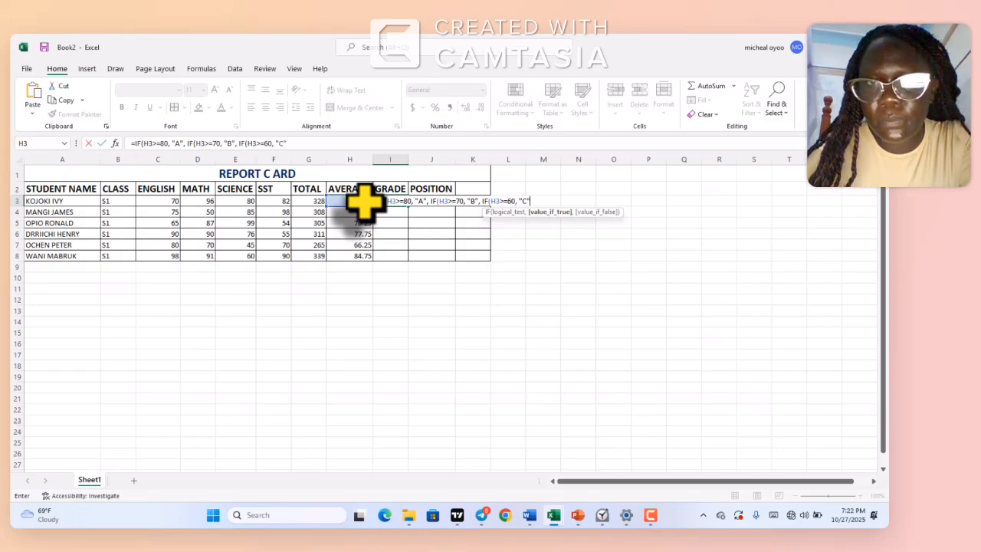
text(,)
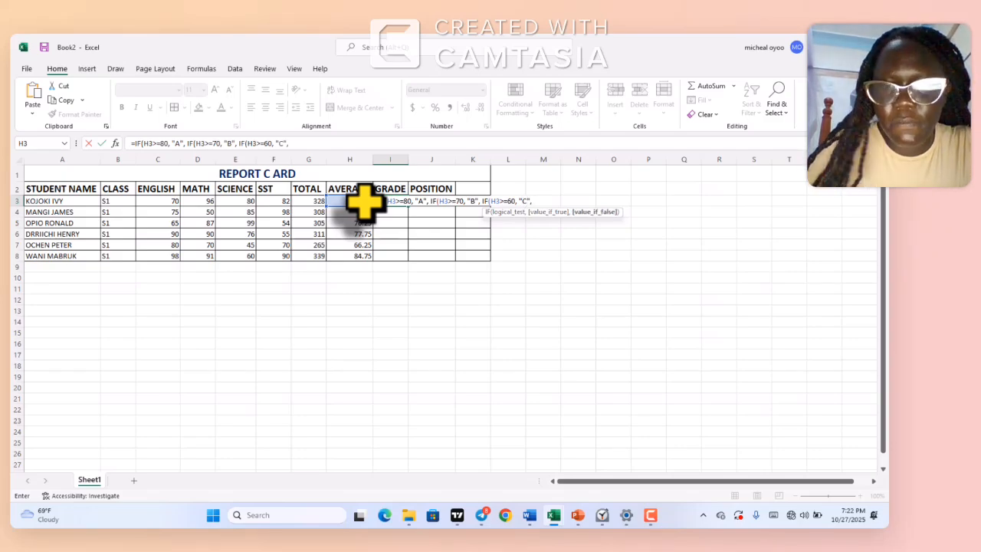
text( IF)
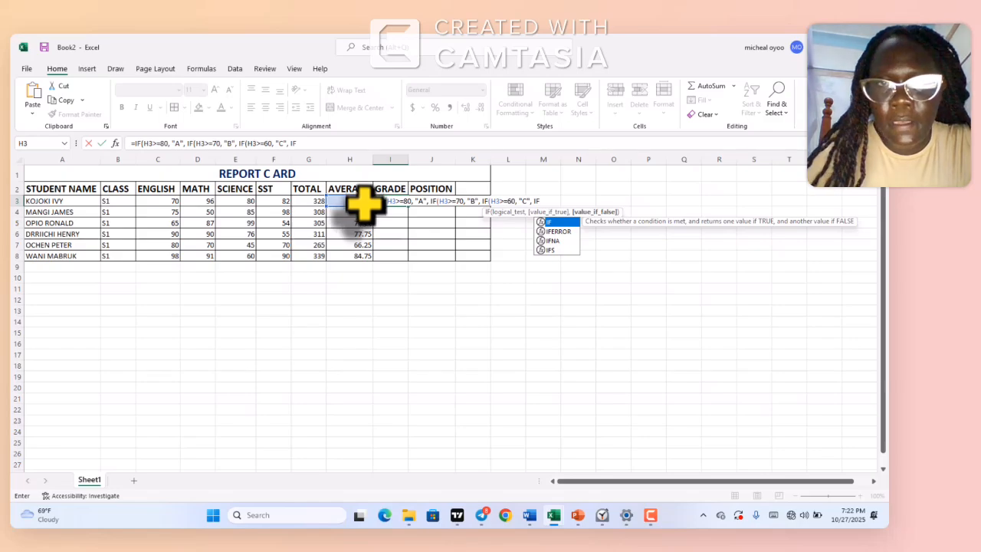
Extend the grade formula in I3 with a fourth nested condition, IF(H3>=50, "D",
click(550, 212)
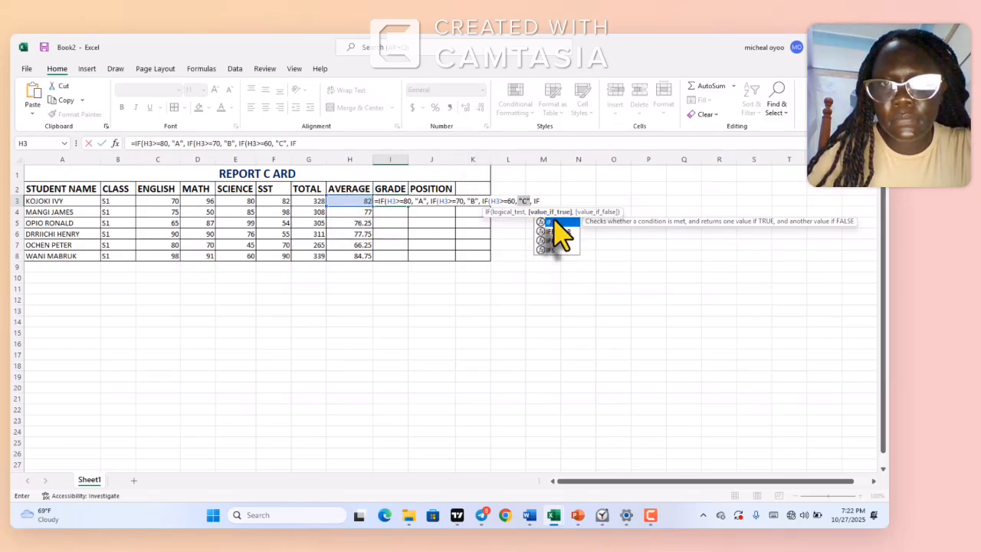
double_click(549, 222)
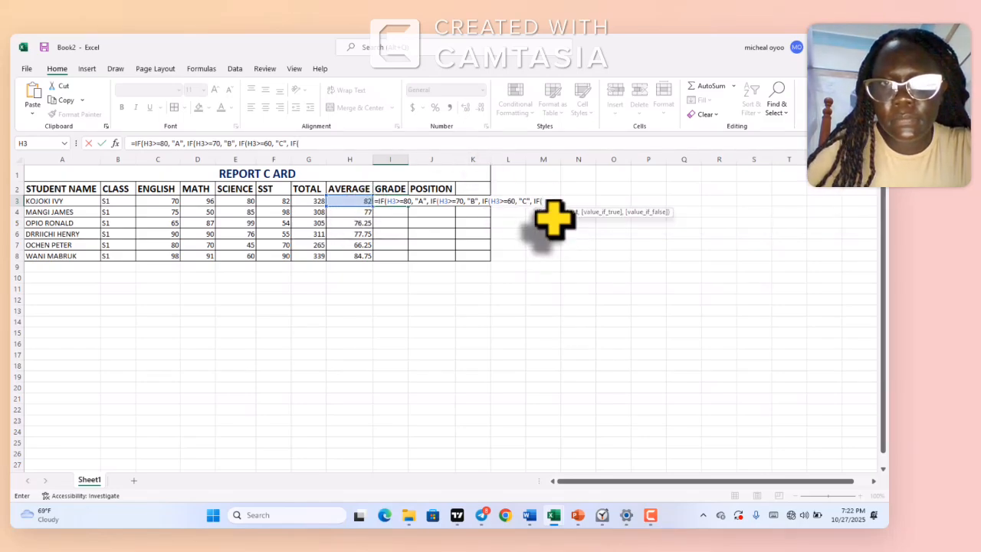
click(361, 202)
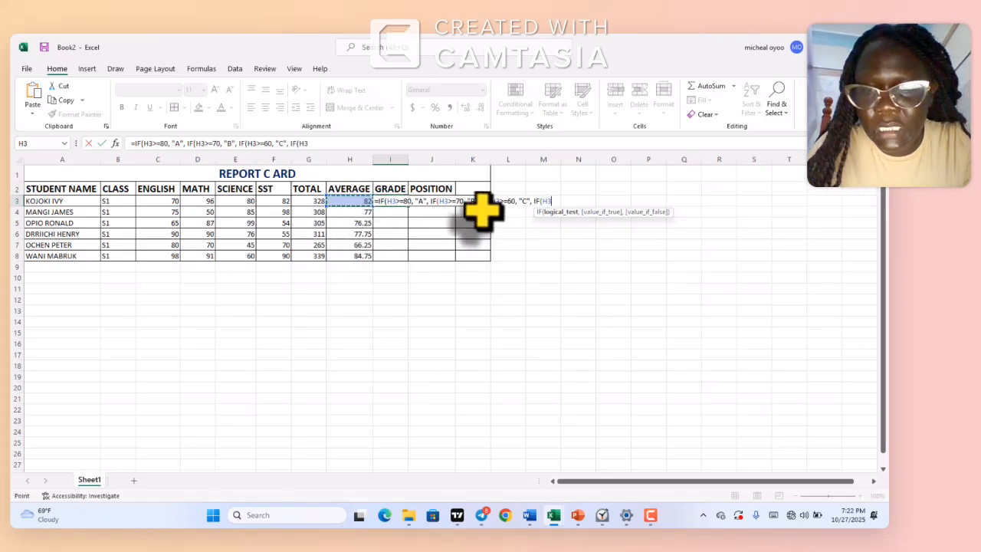
text(>=)
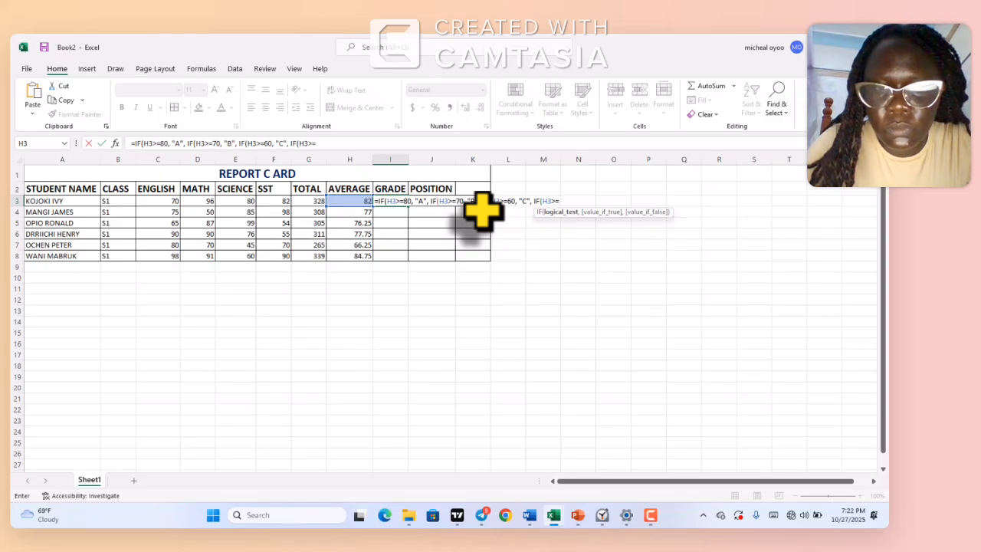
text(50)
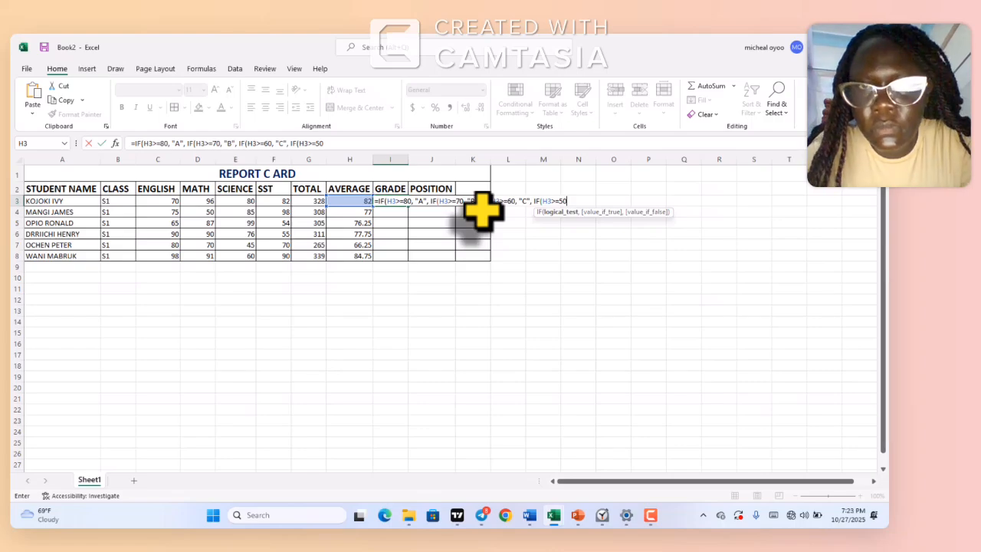
text(,)
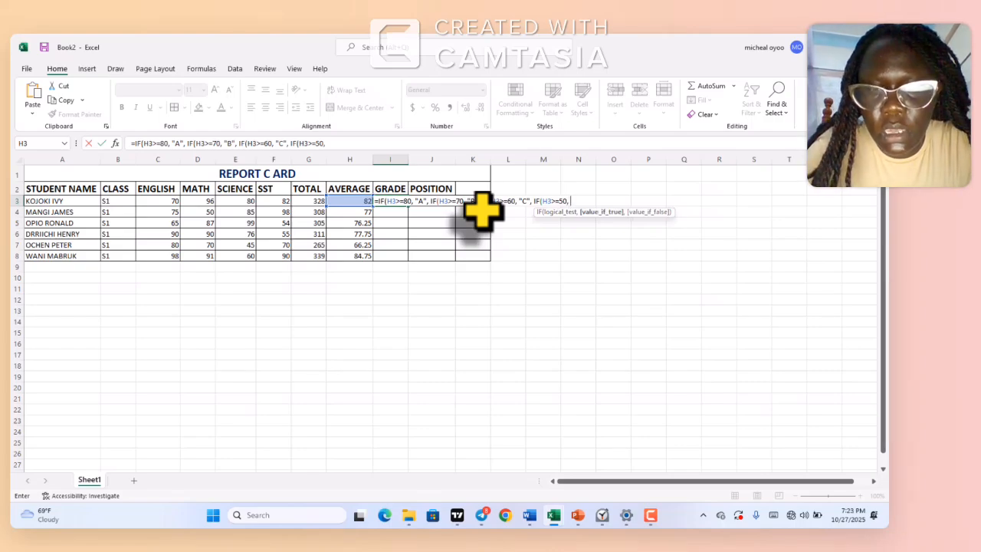
text( ")
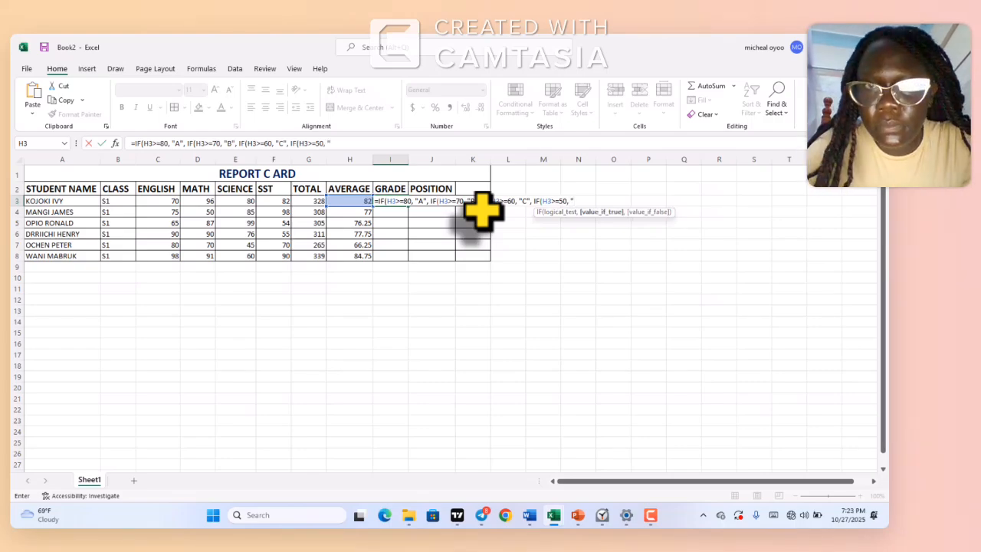
text(D)
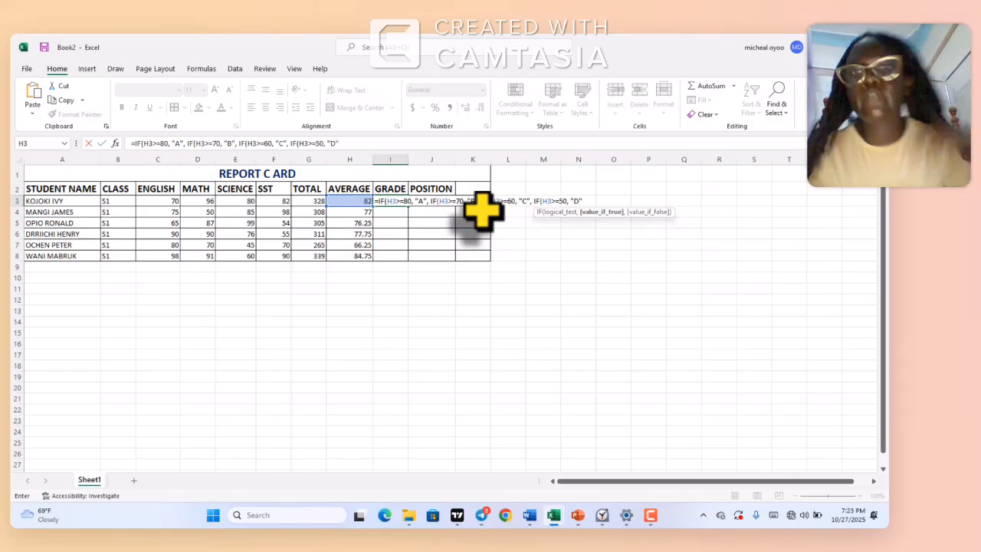
text(",)
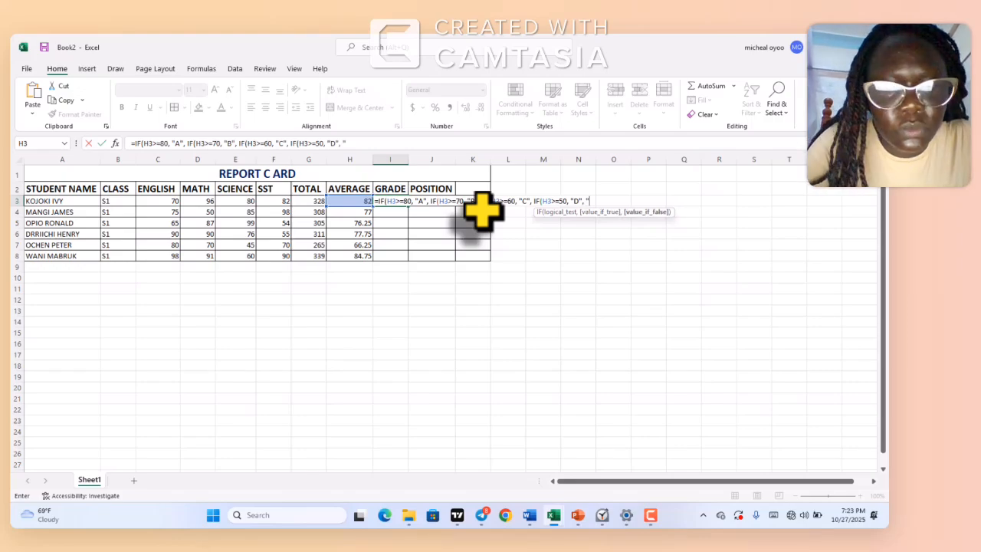
text( "F)
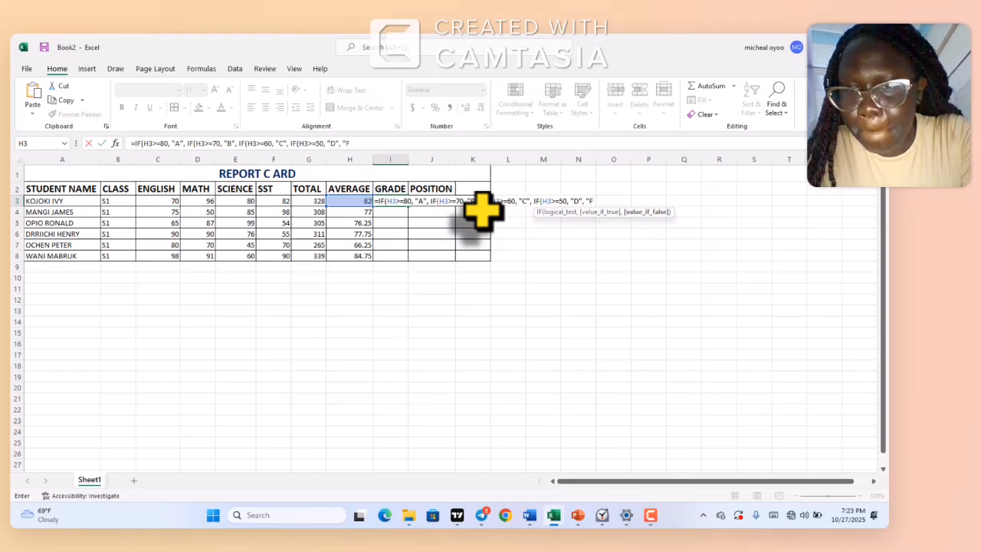
text(",)
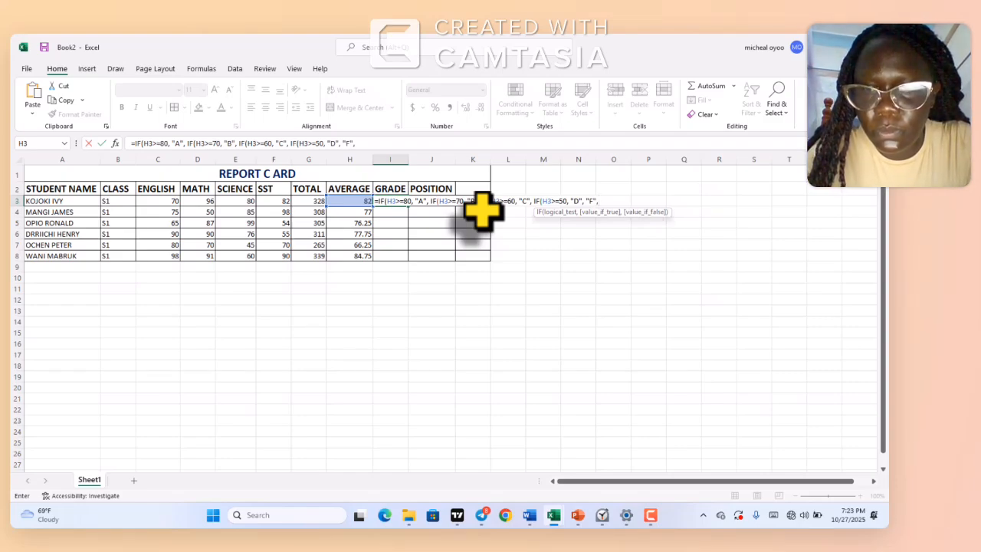
Finish the grade formula in I3 with "F" as the final false value and four closing parentheses, and fill it down to I8
key(BackSpace)
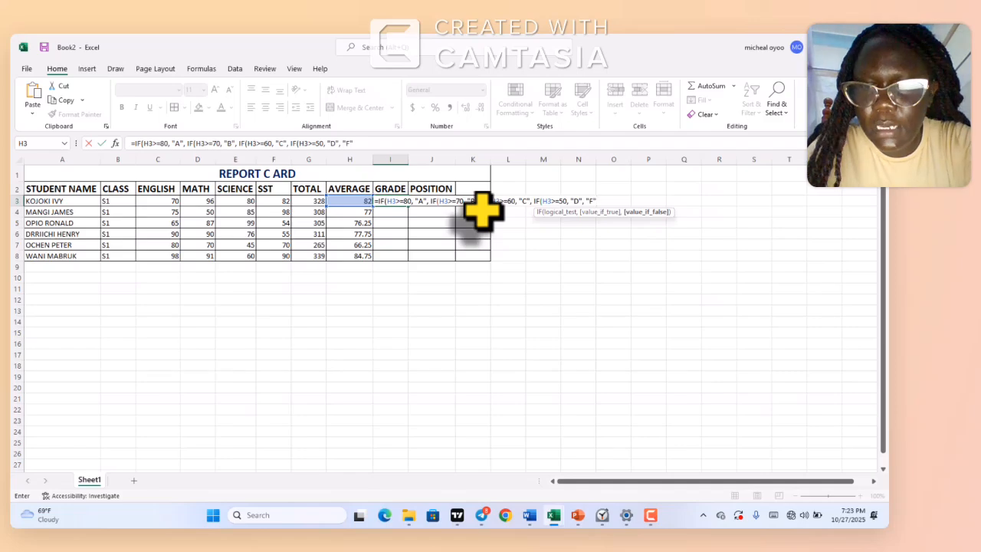
text()))))
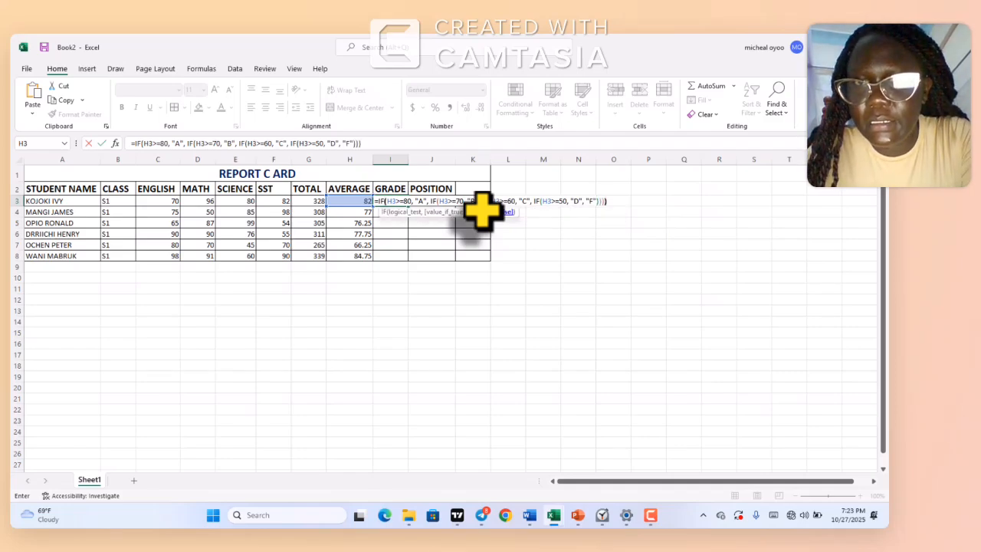
key(Return)
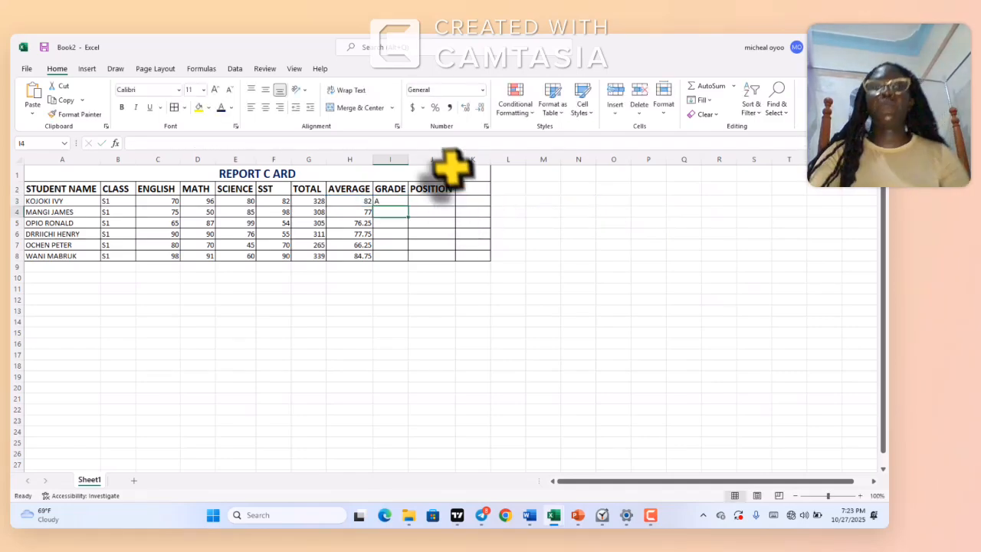
click(403, 201)
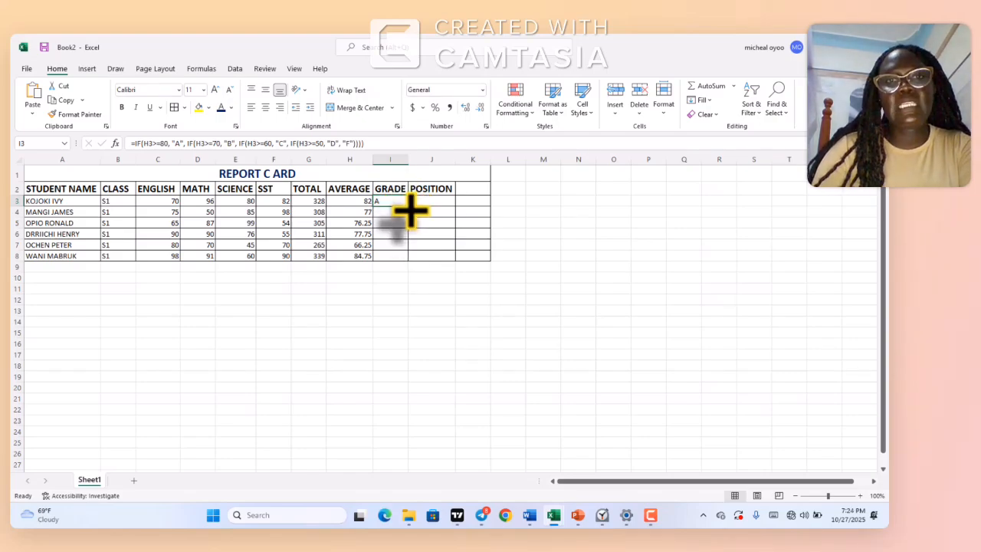
double_click(408, 206)
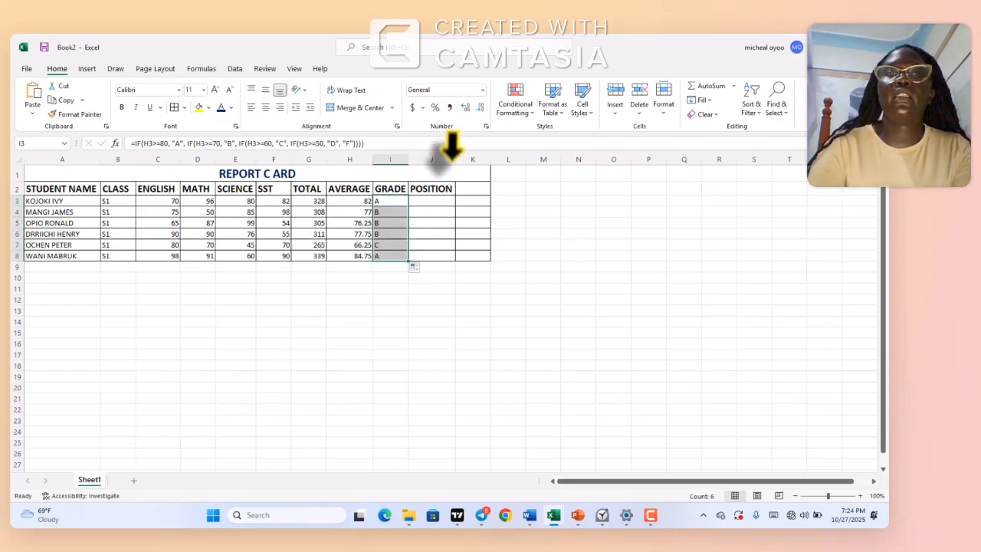
Start a RANK.EQ formula in J3, the first student's cell in the POSITION column
click(428, 200)
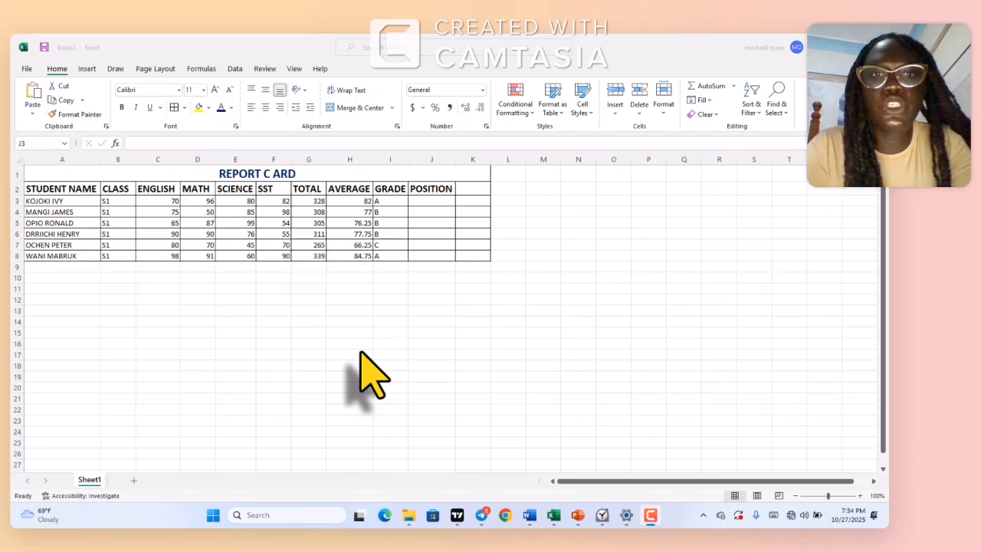
click(429, 199)
text(=)
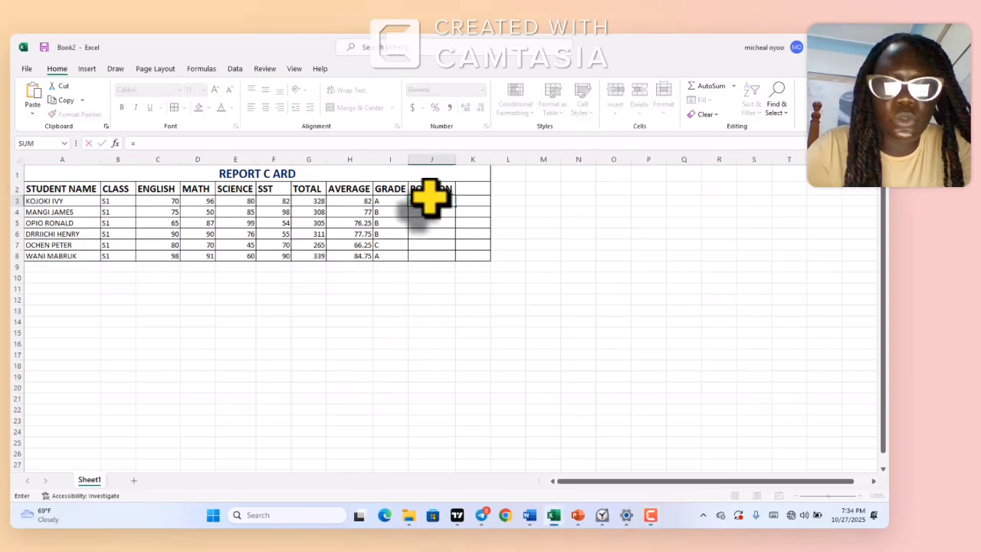
text(RANK)
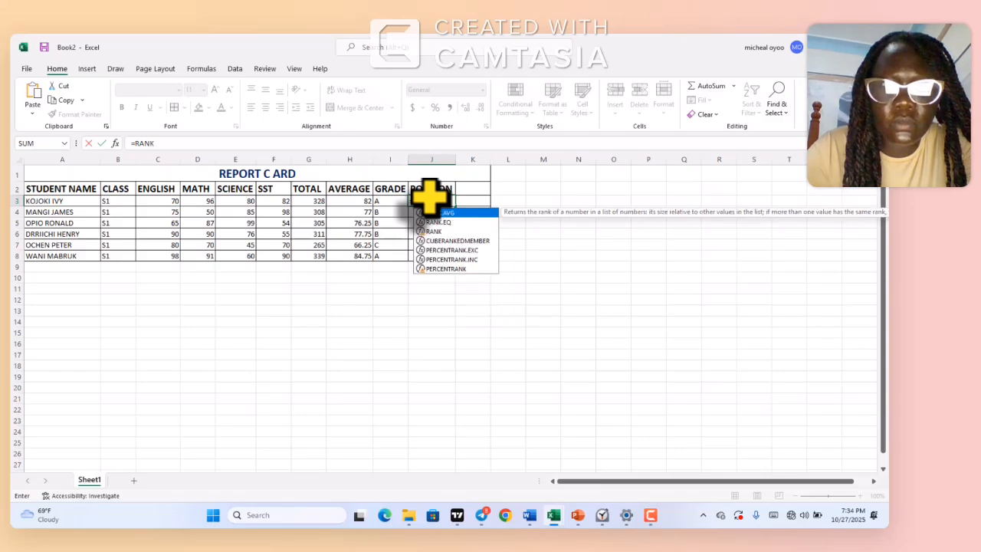
click(451, 222)
double_click(451, 222)
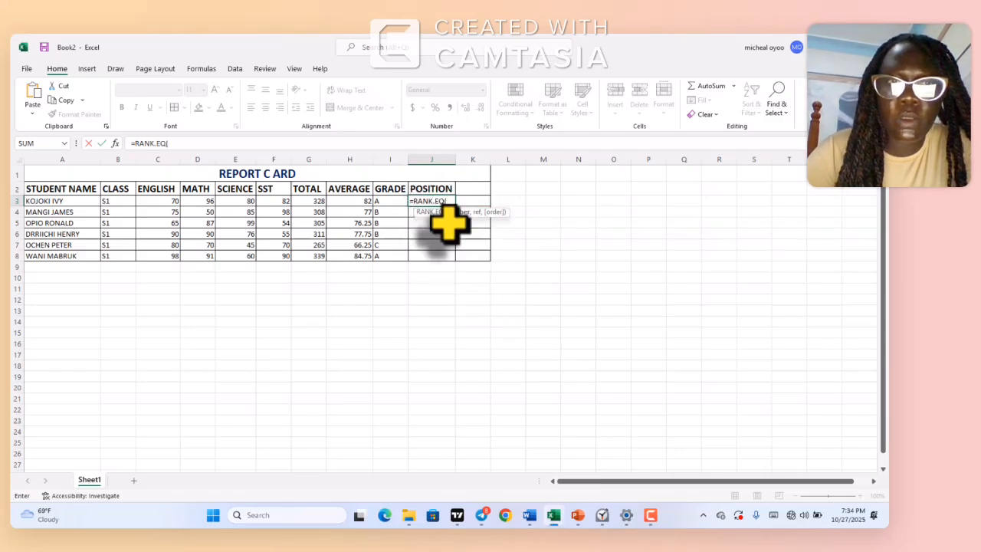
click(317, 201)
text(,)
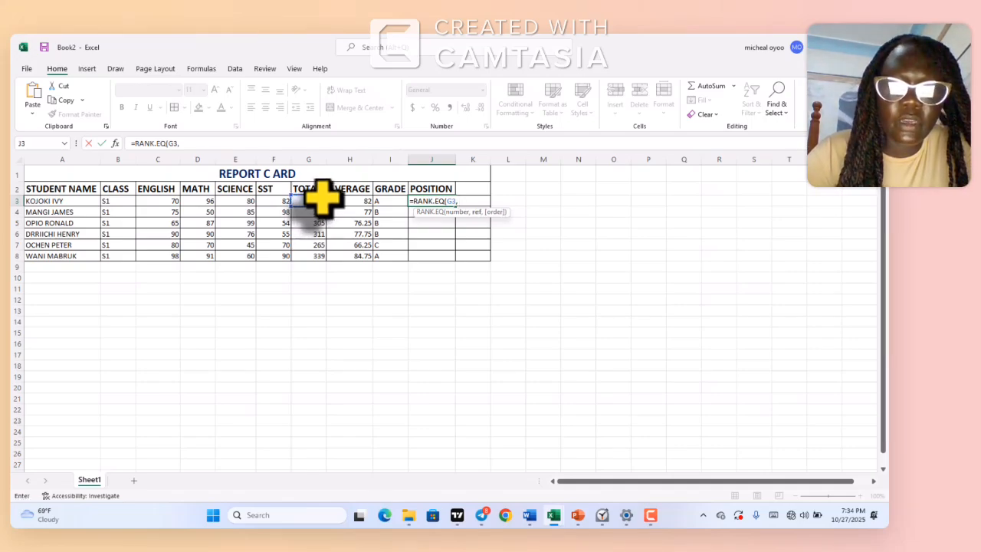
drag(322, 194, 322, 213)
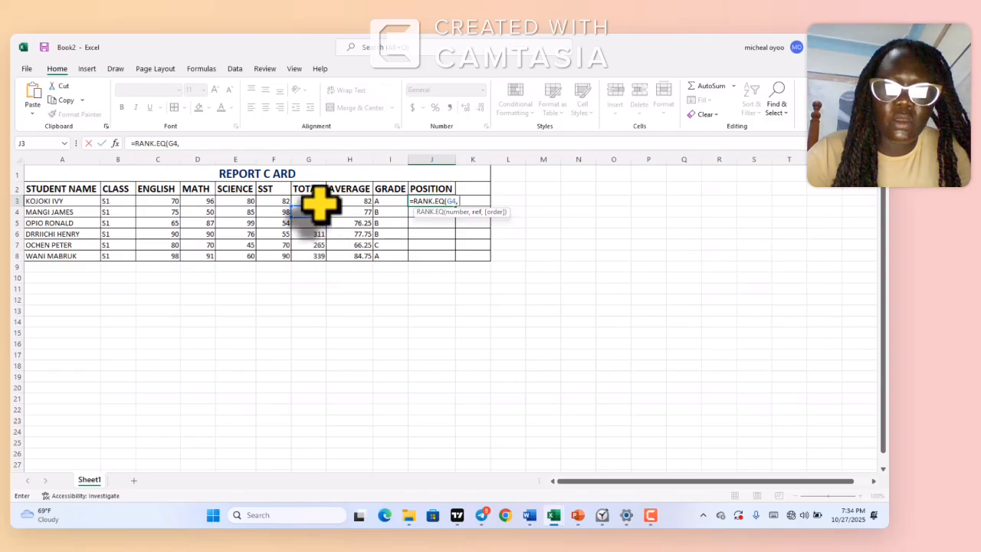
click(320, 204)
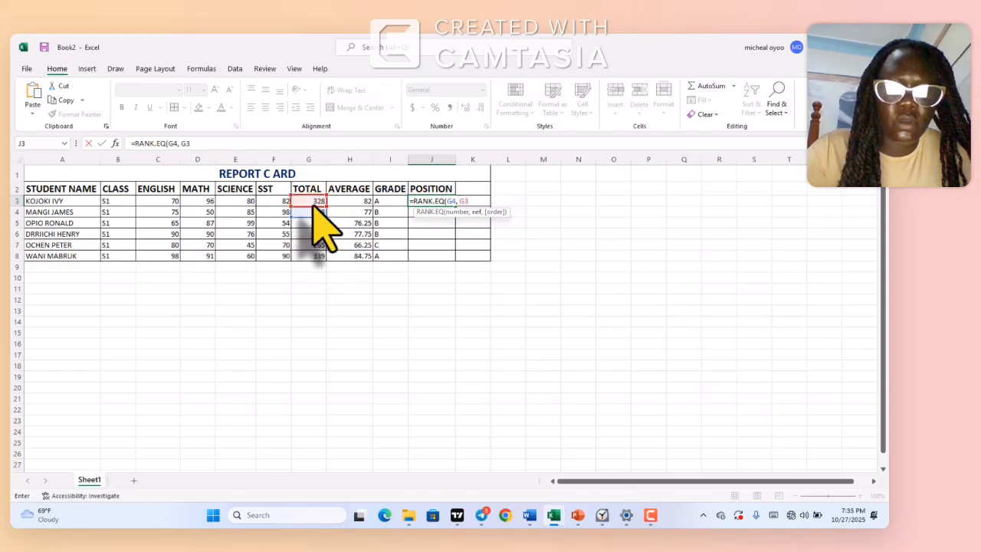
key(BackSpace)
key(BackSpace)
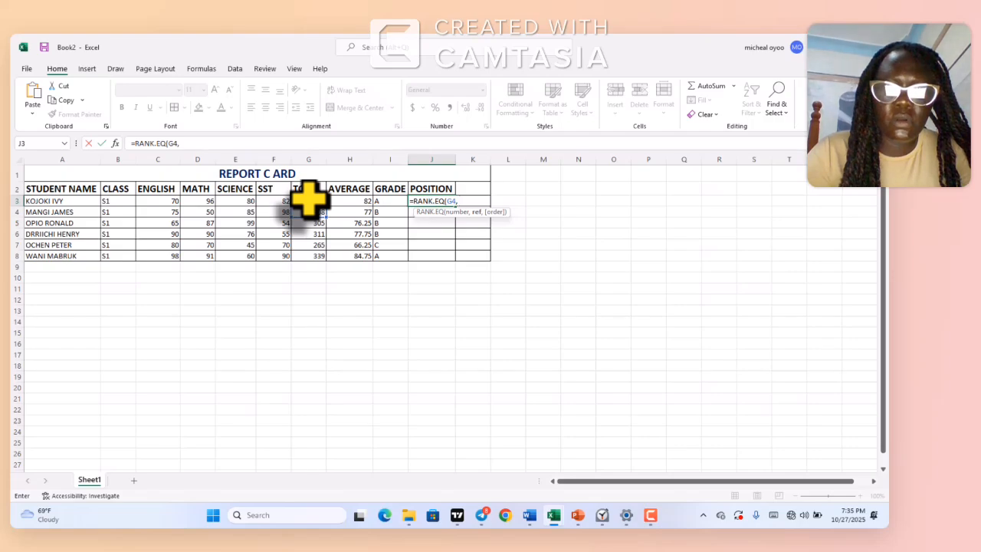
click(308, 201)
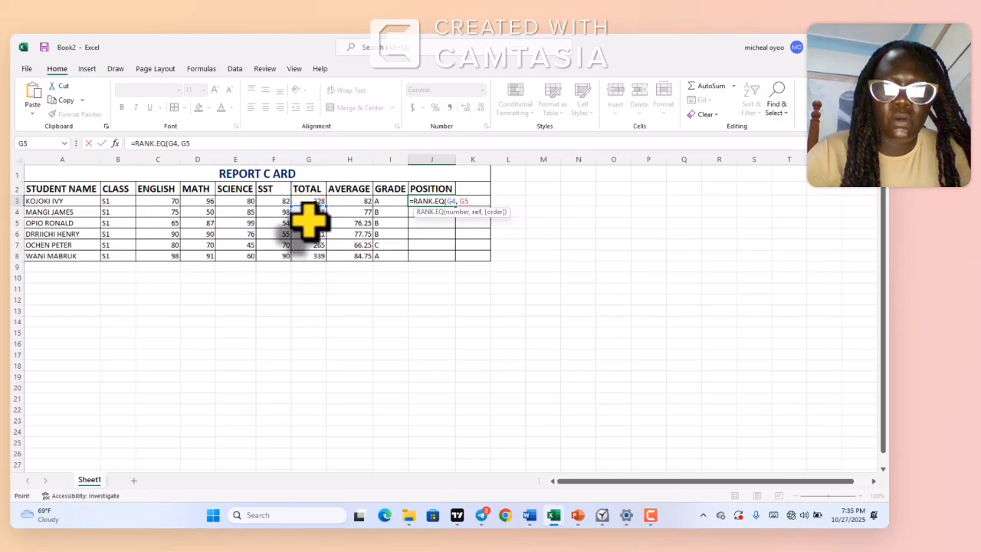
drag(308, 223, 318, 265)
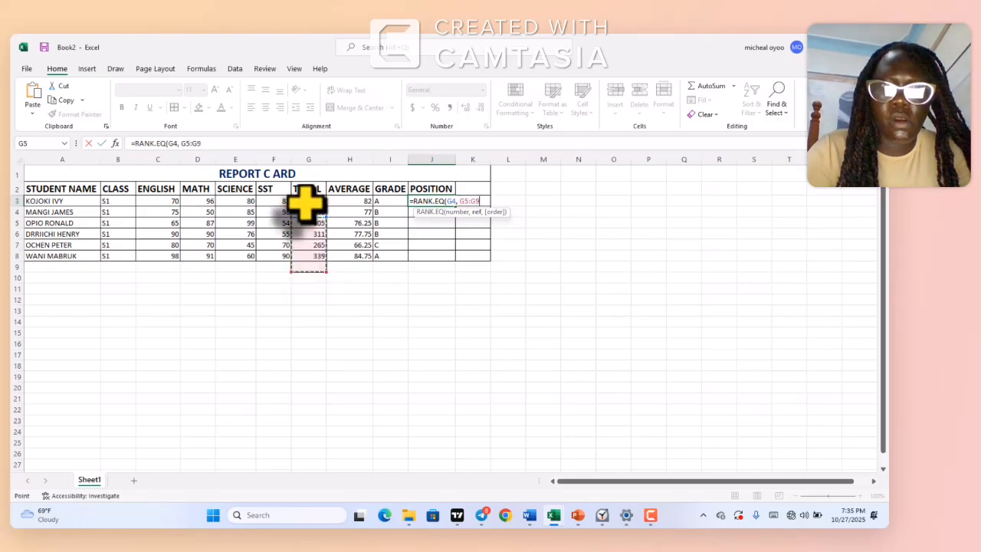
key(BackSpace)
key(ctrl+z)
key(ctrl+z)
key(ctrl+z)
key(ctrl+z)
key(ctrl+z)
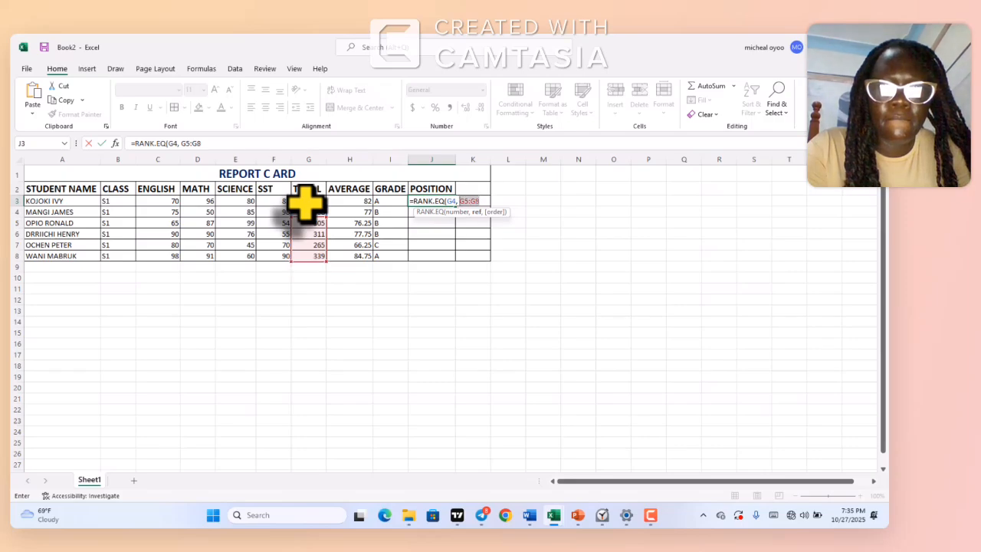
key(ctrl+z)
key(ctrl+z)
key(ctrl+z)
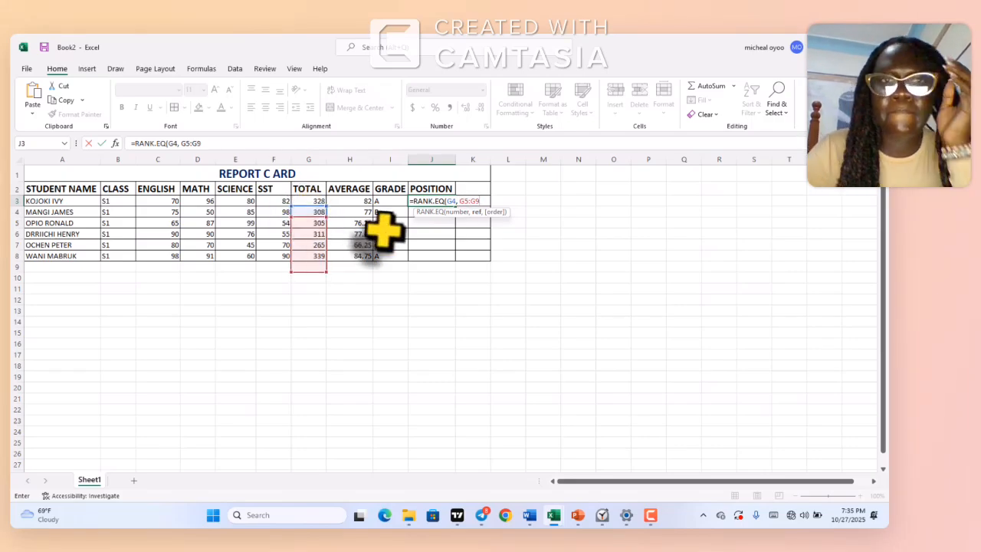
click(478, 203)
key(BackSpace)
key(BackSpace)
key(BackSpace)
key(BackSpace)
key(BackSpace)
key(BackSpace)
key(BackSpace)
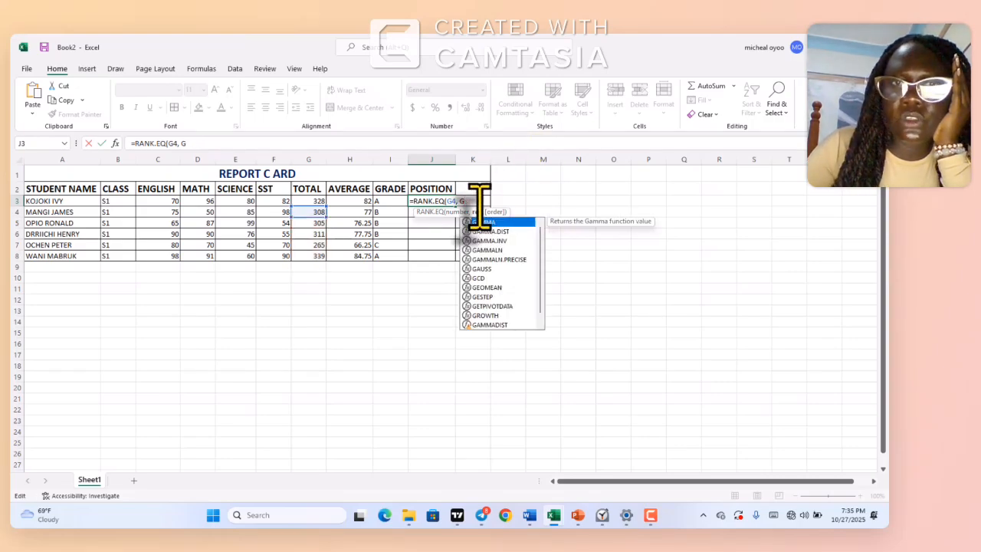
key(BackSpace)
key(BackSpace)
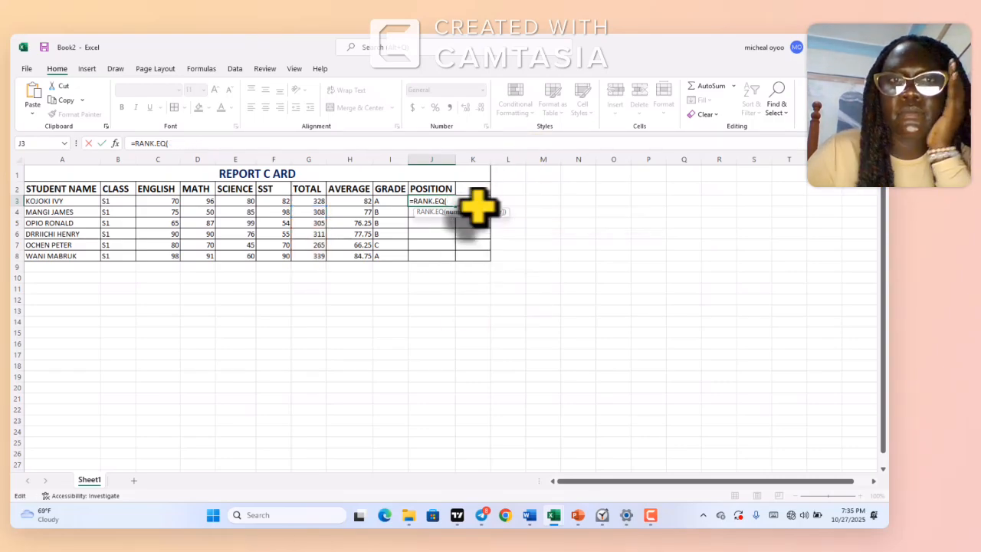
Enter G3 as the number to rank and the totals G3:G8 as the reference range in J3's RANK.EQ formula
click(319, 201)
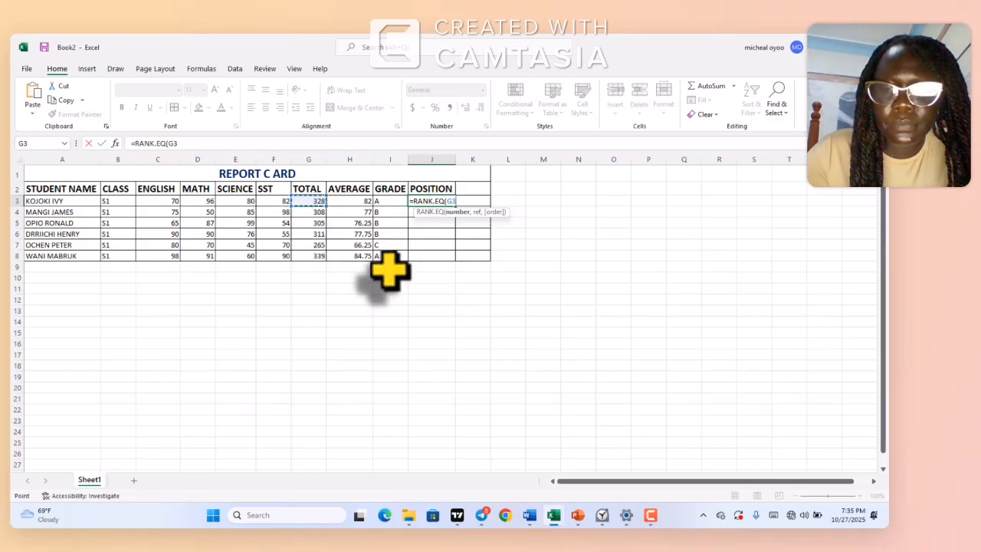
text(,)
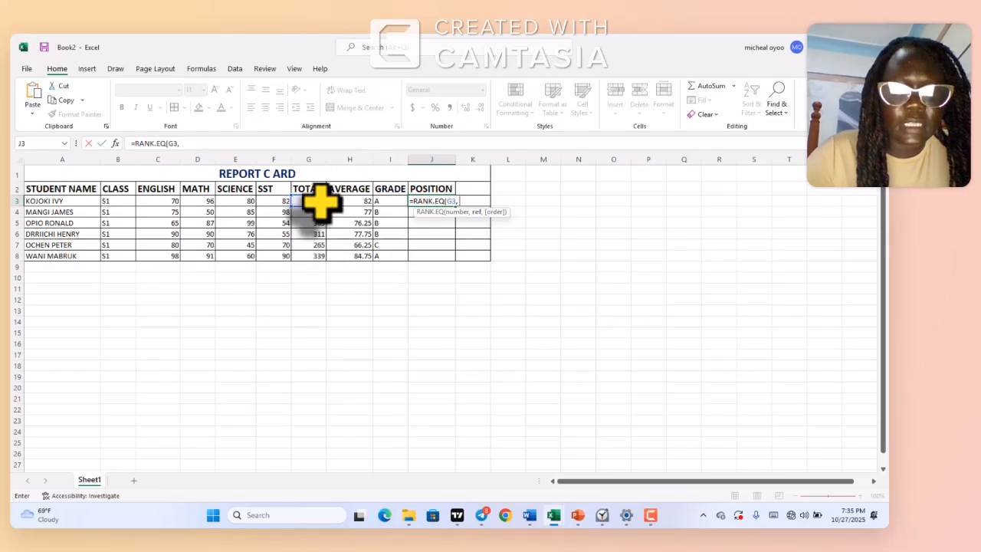
drag(321, 201, 319, 257)
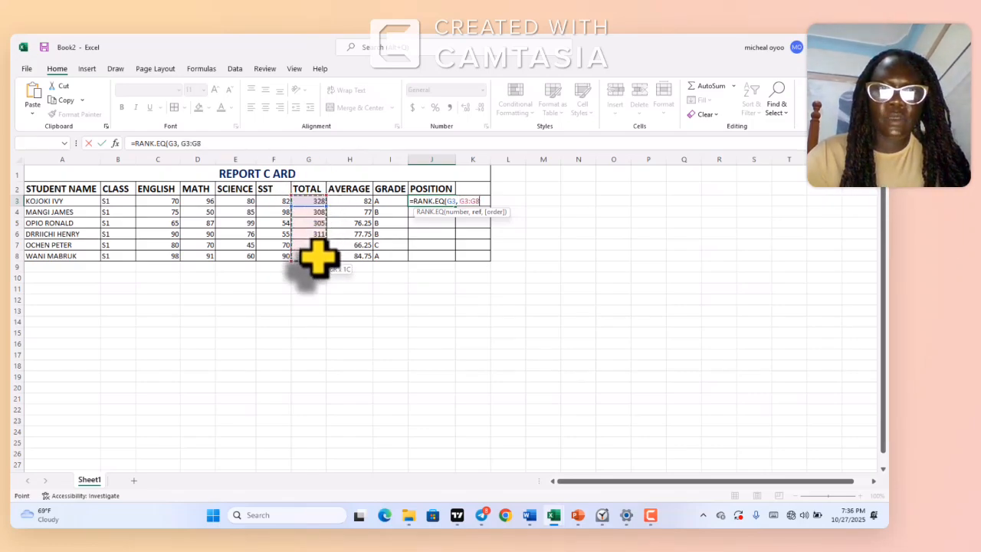
Make the reference range in J3's rank formula absolute as $G$3:$G$8
click(451, 201)
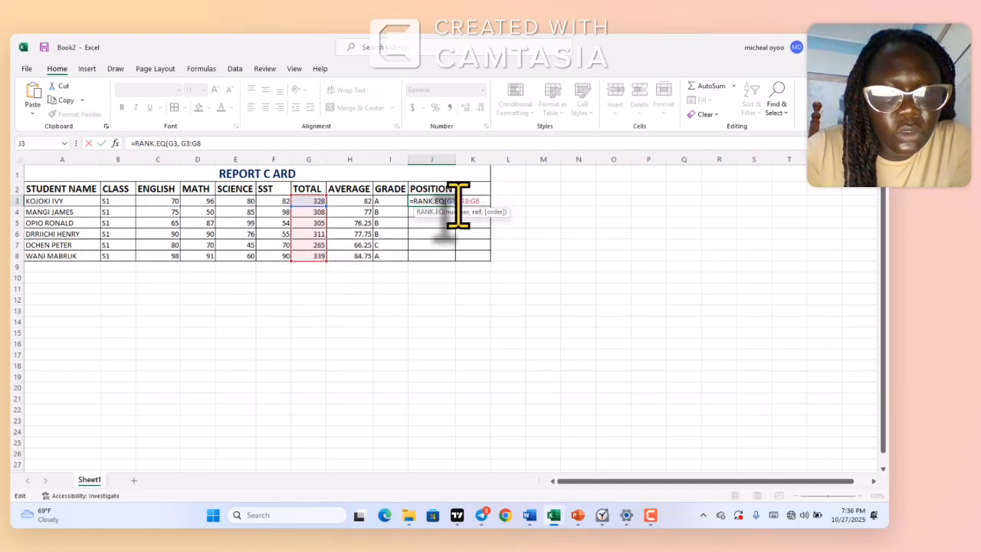
text($)
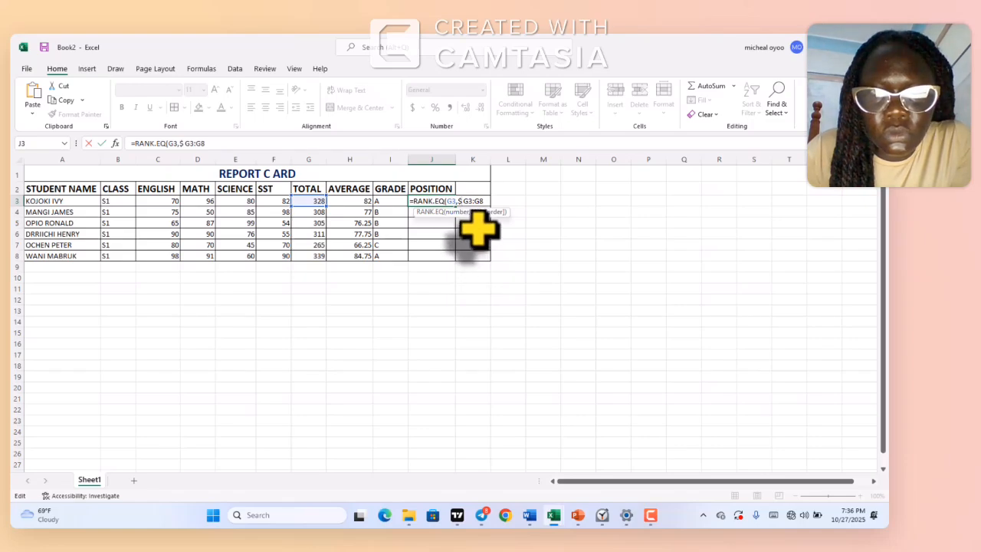
key(BackSpace)
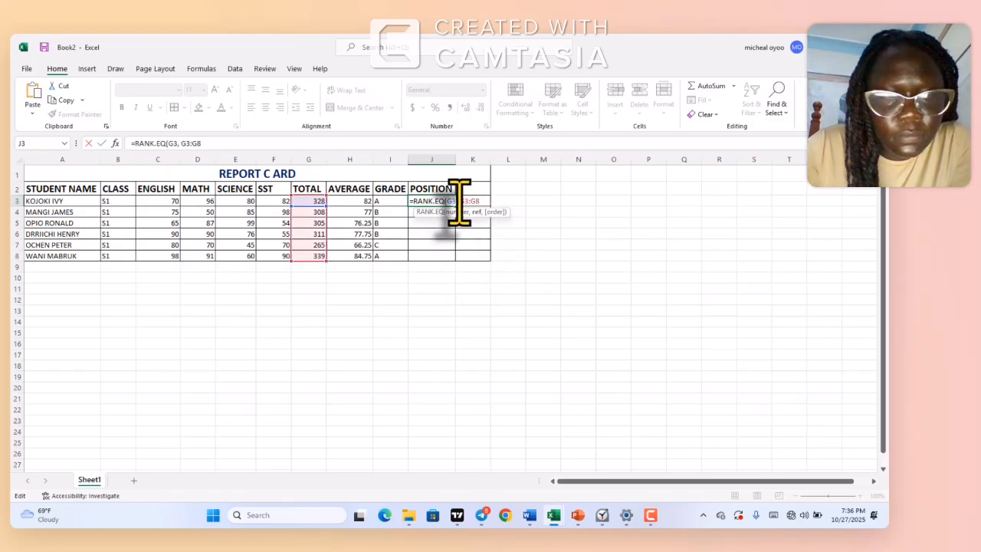
text($)
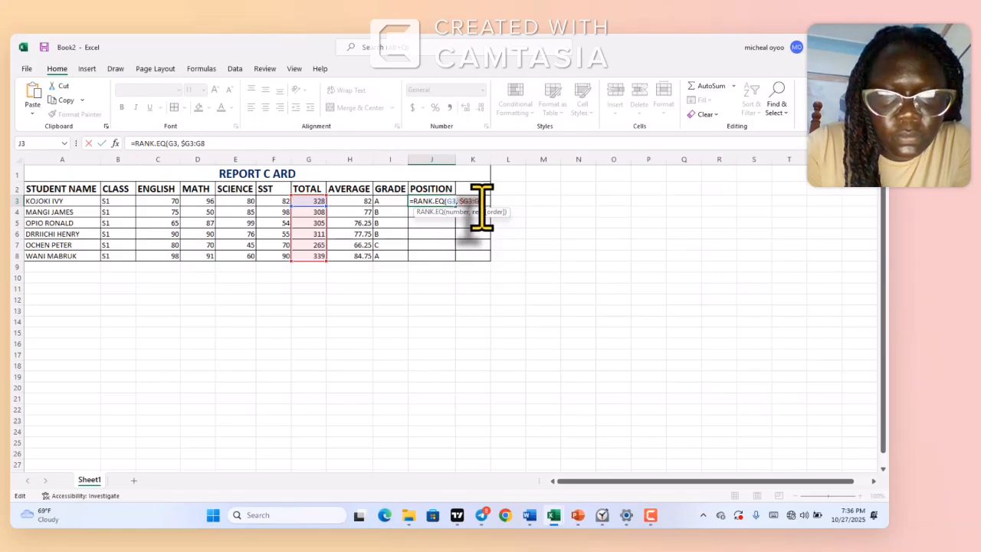
text($)
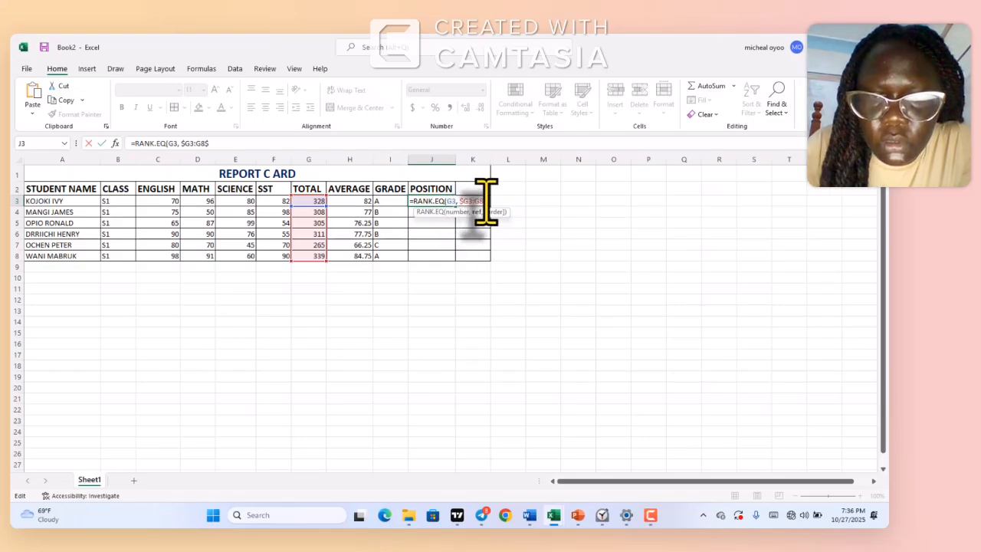
key(BackSpace)
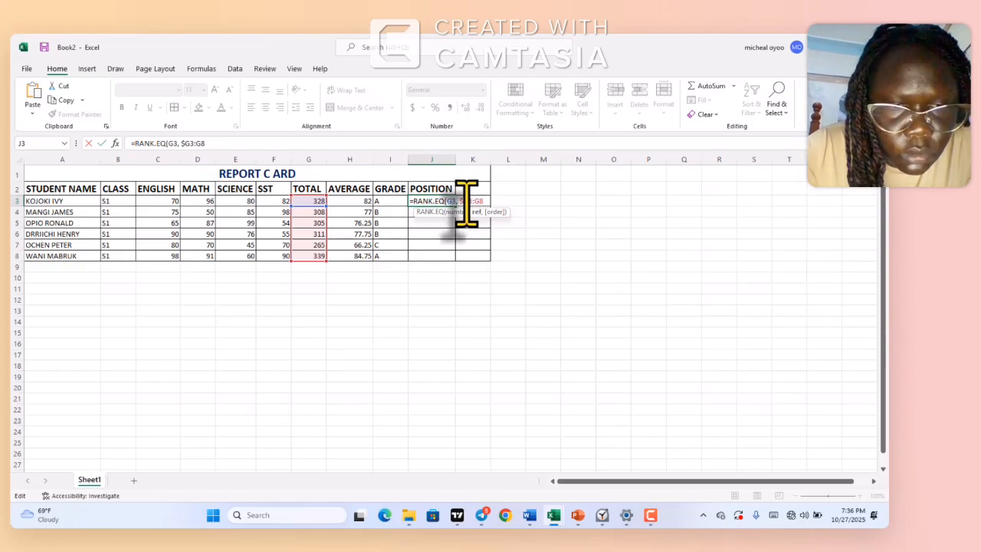
click(466, 201)
text($)
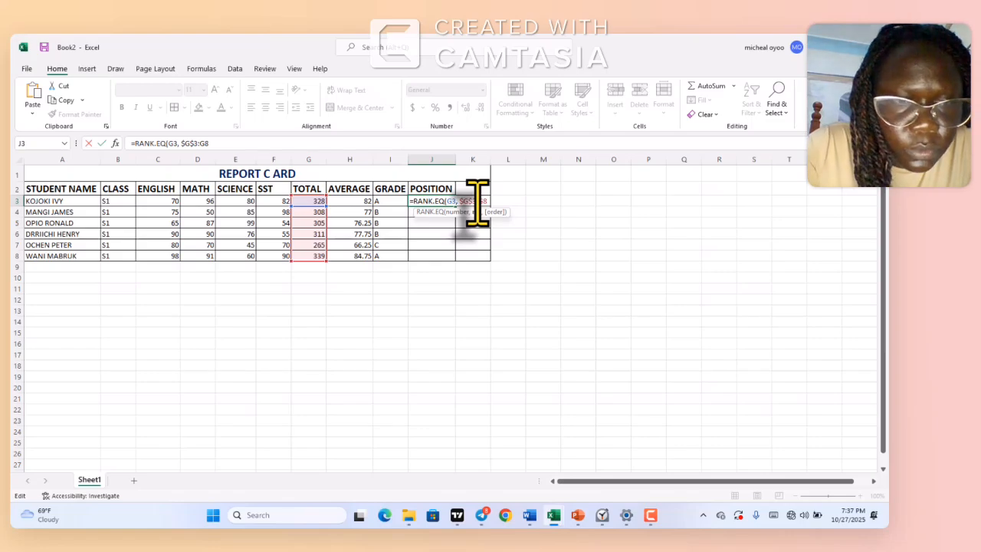
click(477, 203)
text($)
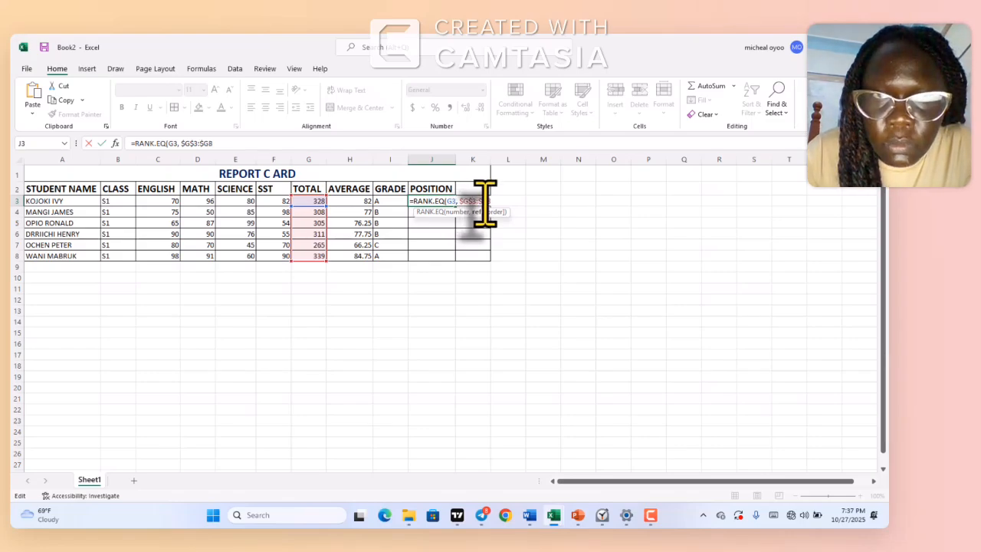
click(486, 203)
text($8)
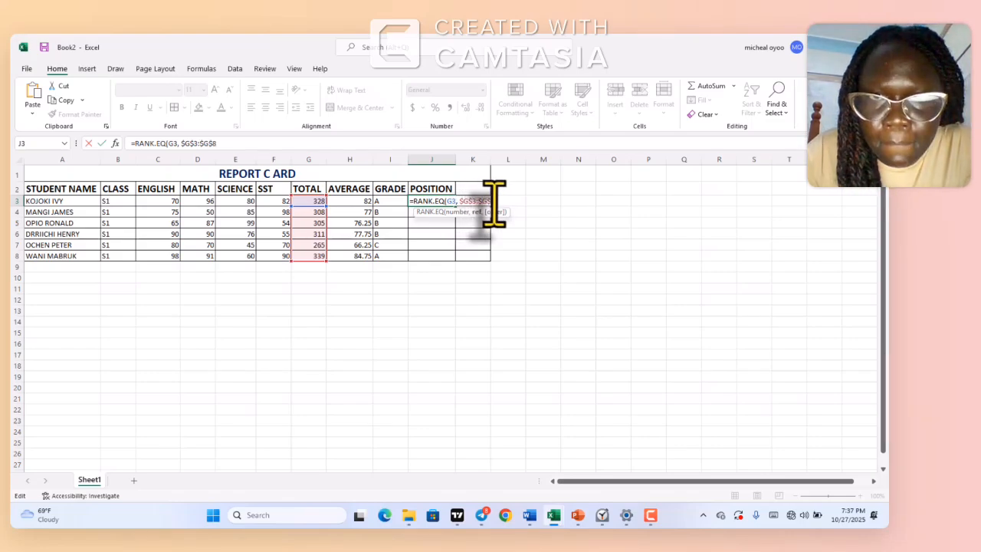
text(,)
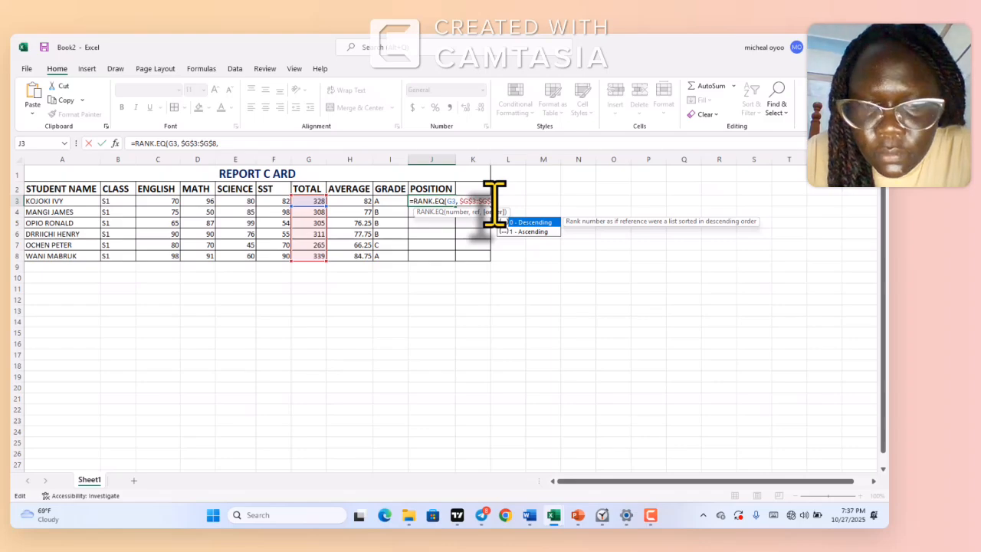
text( 0)
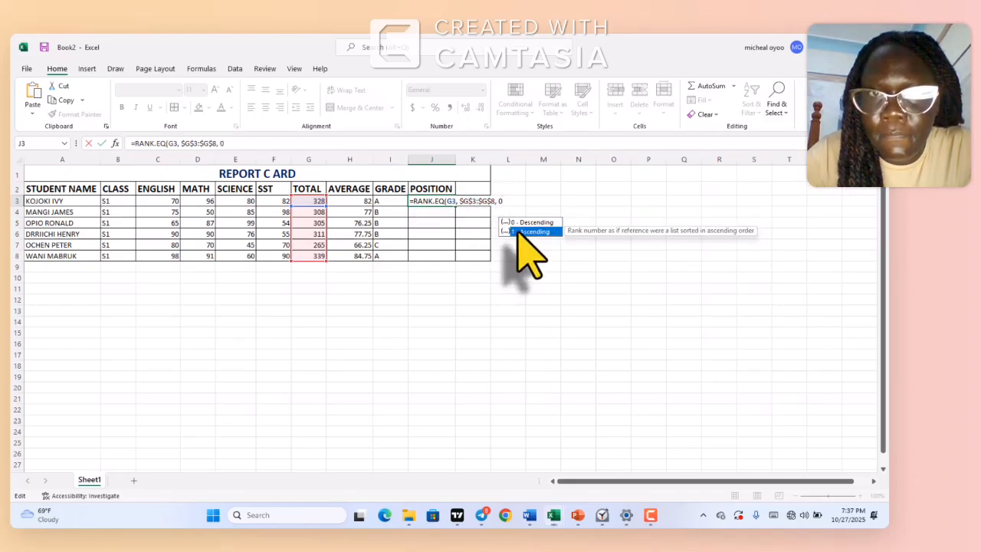
Finish the rank formula in J3 with 0 for descending order and a closing parenthesis, and fill it down to J8
click(504, 206)
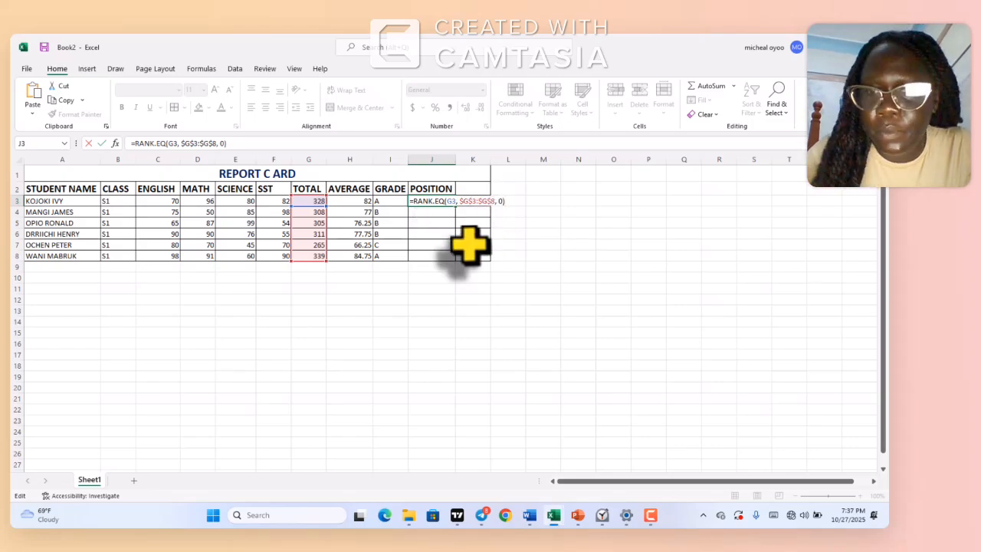
key(Return)
click(443, 201)
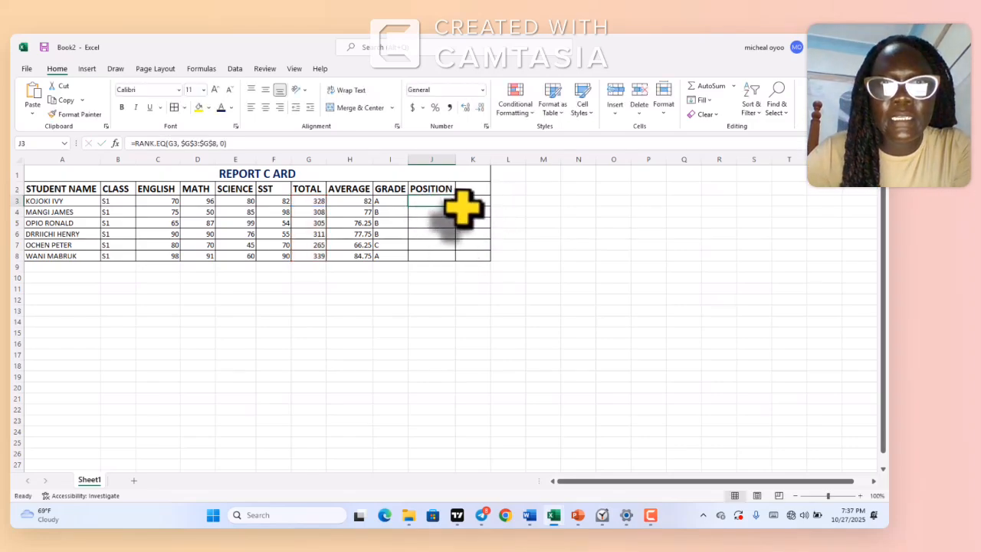
drag(455, 206, 456, 257)
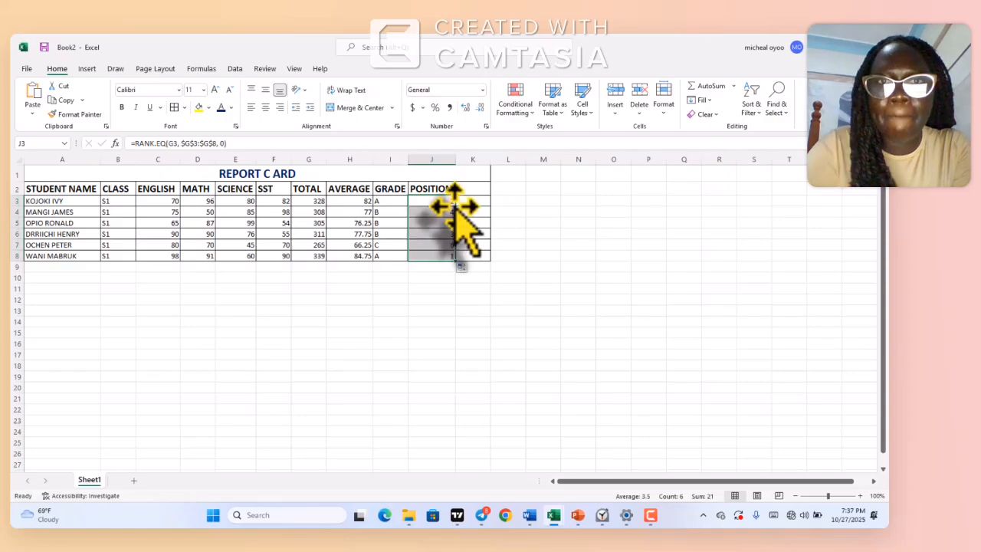
click(472, 189)
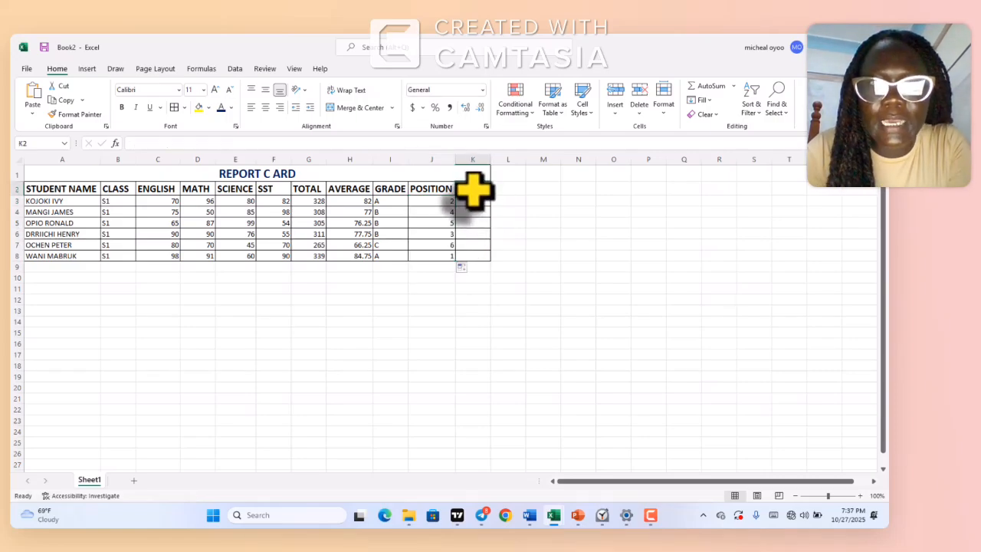